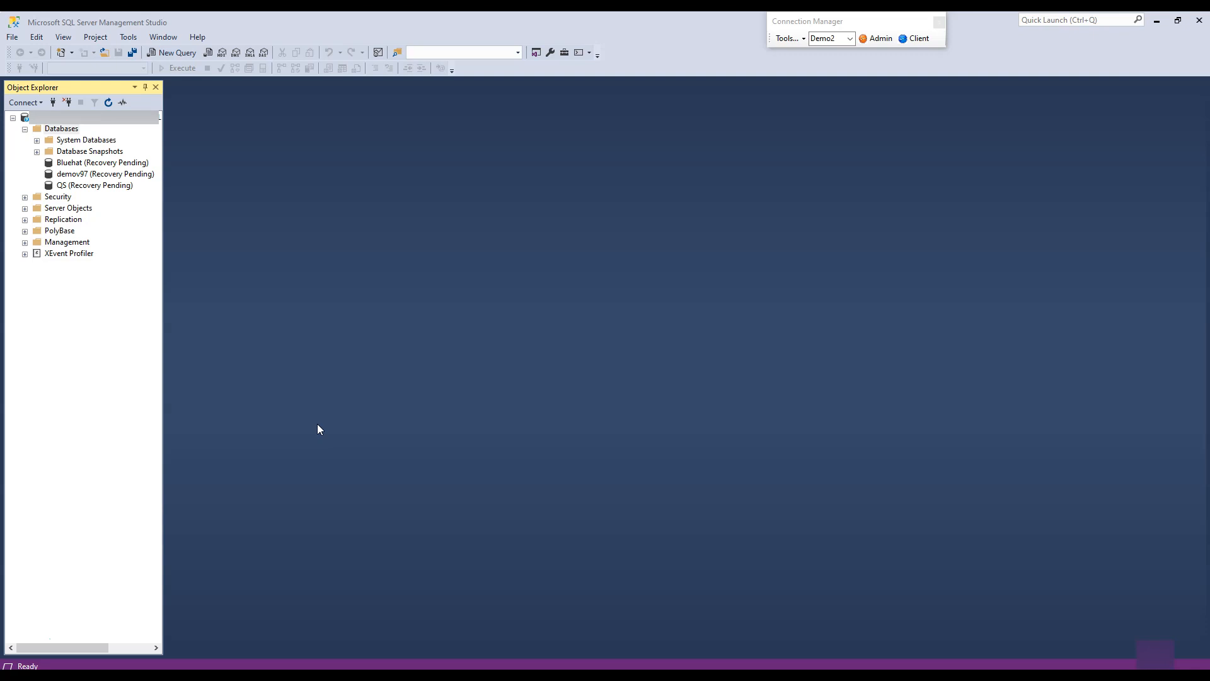
# Switch to Remote Desktop Connection Manager and activate the DES Demo 1 server session.
pyautogui.click(134, 418)
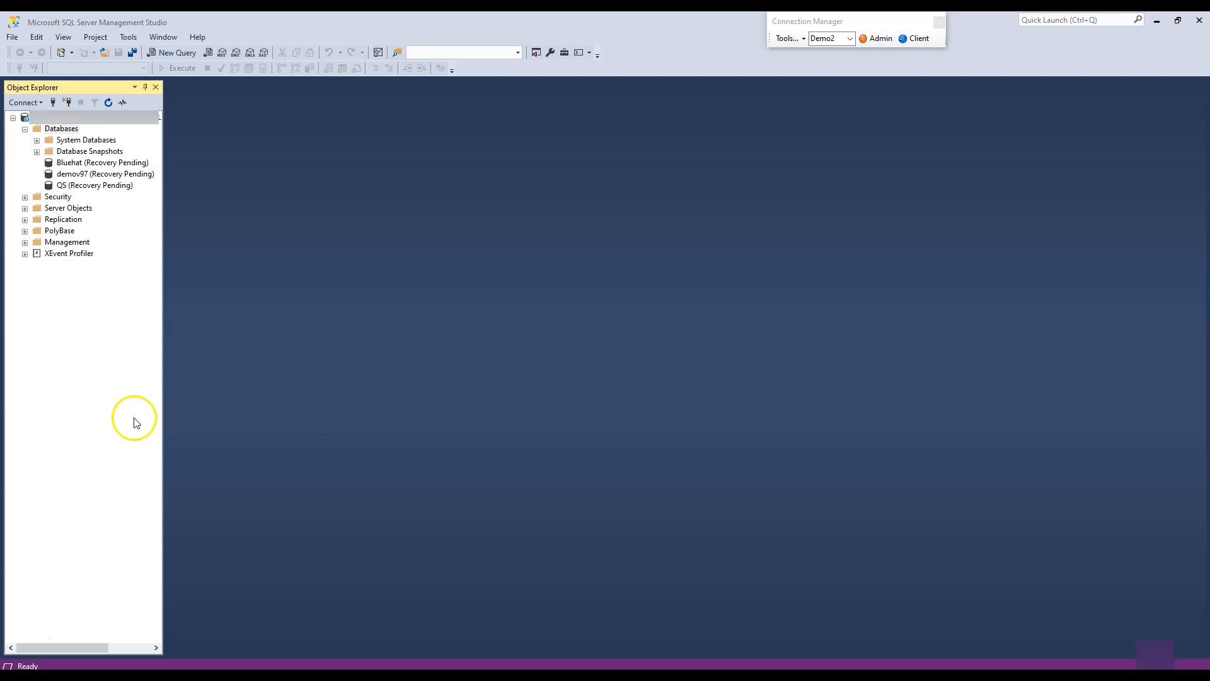
pyautogui.click(55, 420)
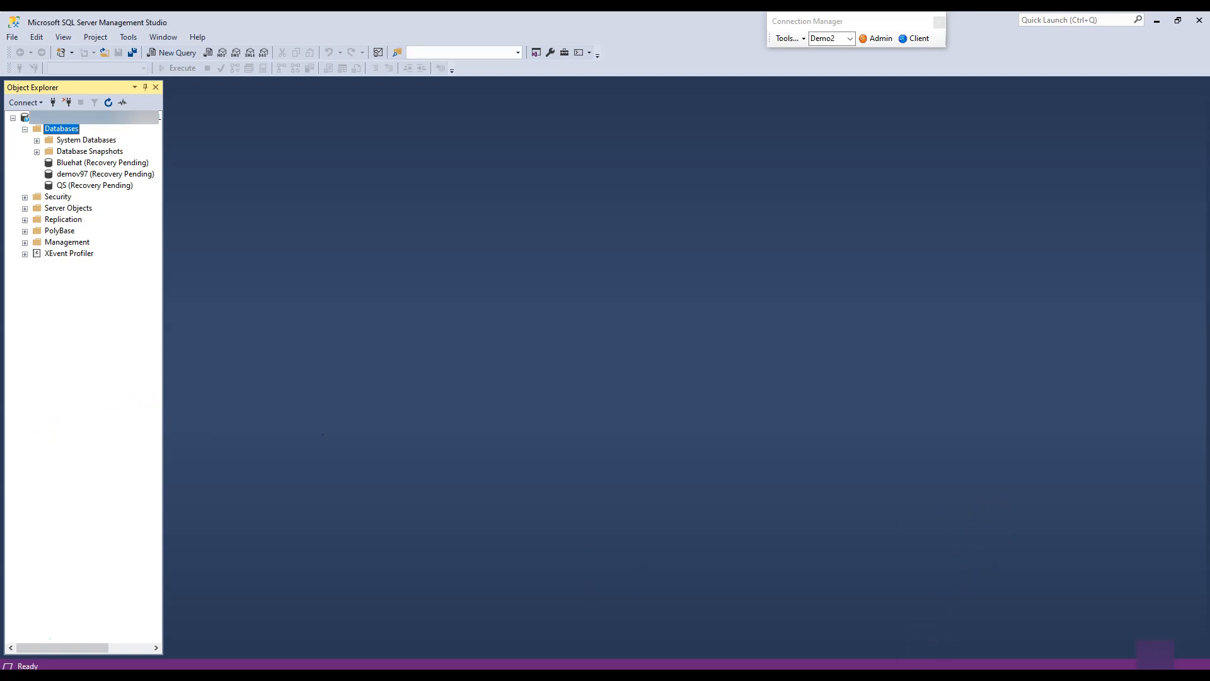
pyautogui.click(515, 674)
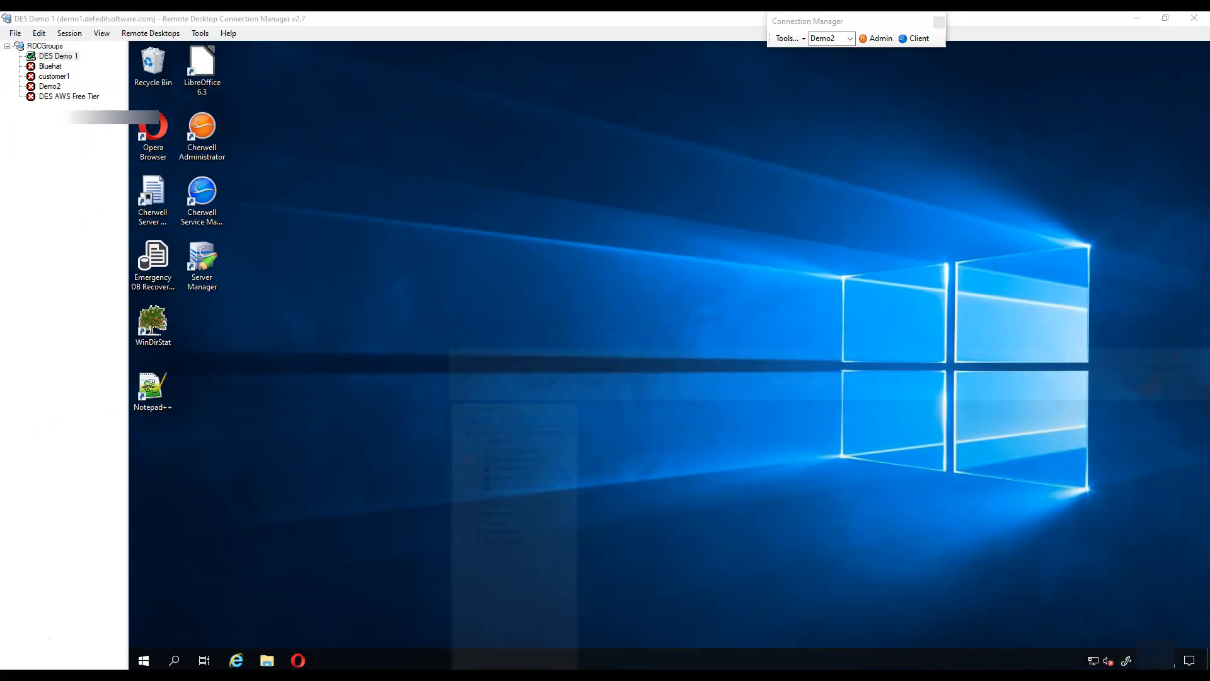
pyautogui.click(57, 55)
pyautogui.click(523, 336)
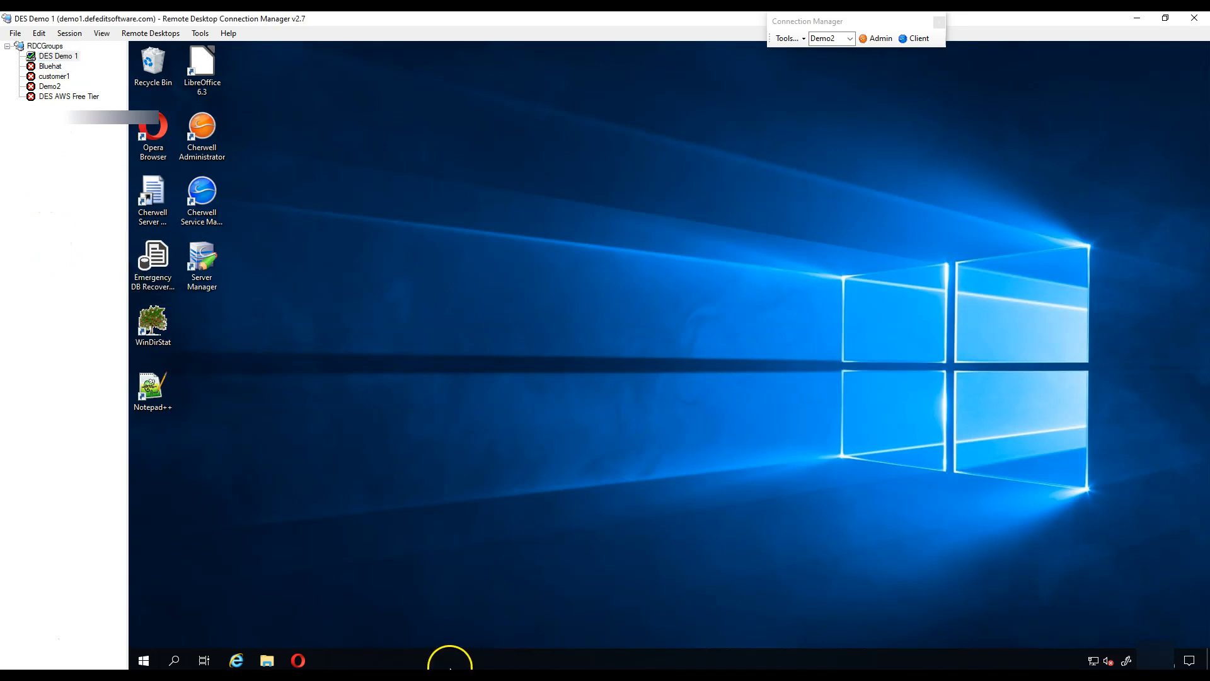
# Check the DES Demo 1 server's memory usage in Task Manager, and close it again.
pyautogui.rightClick(463, 656)
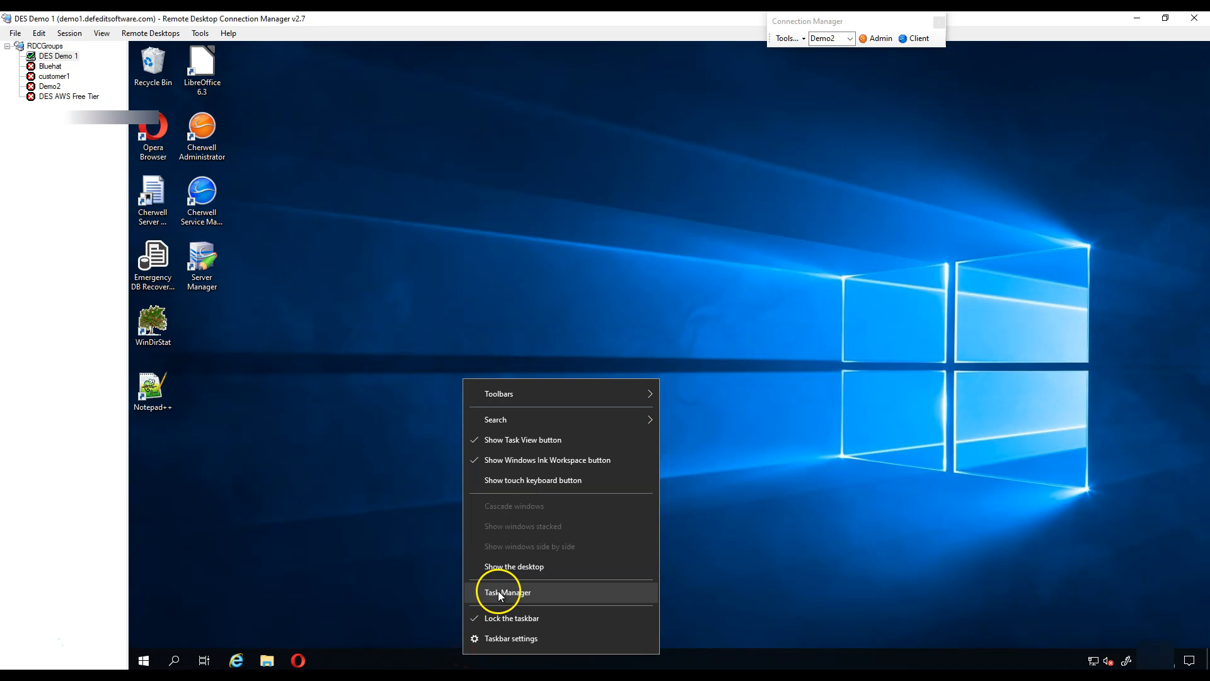
pyautogui.click(494, 594)
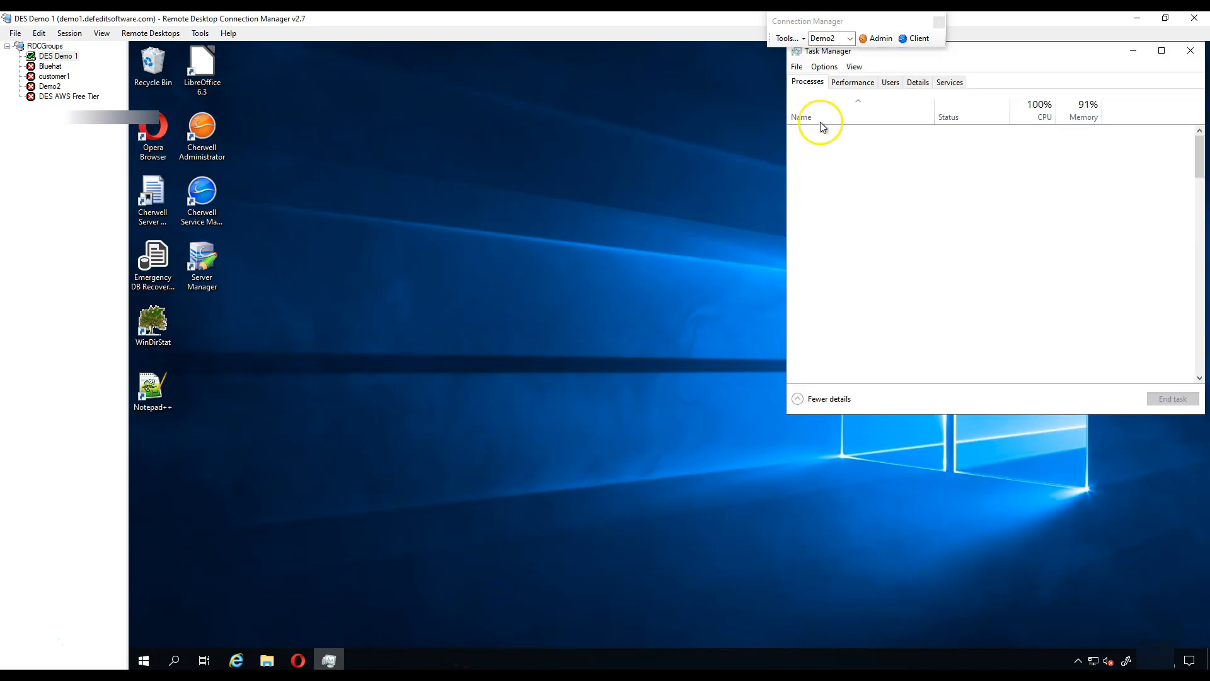
pyautogui.click(860, 82)
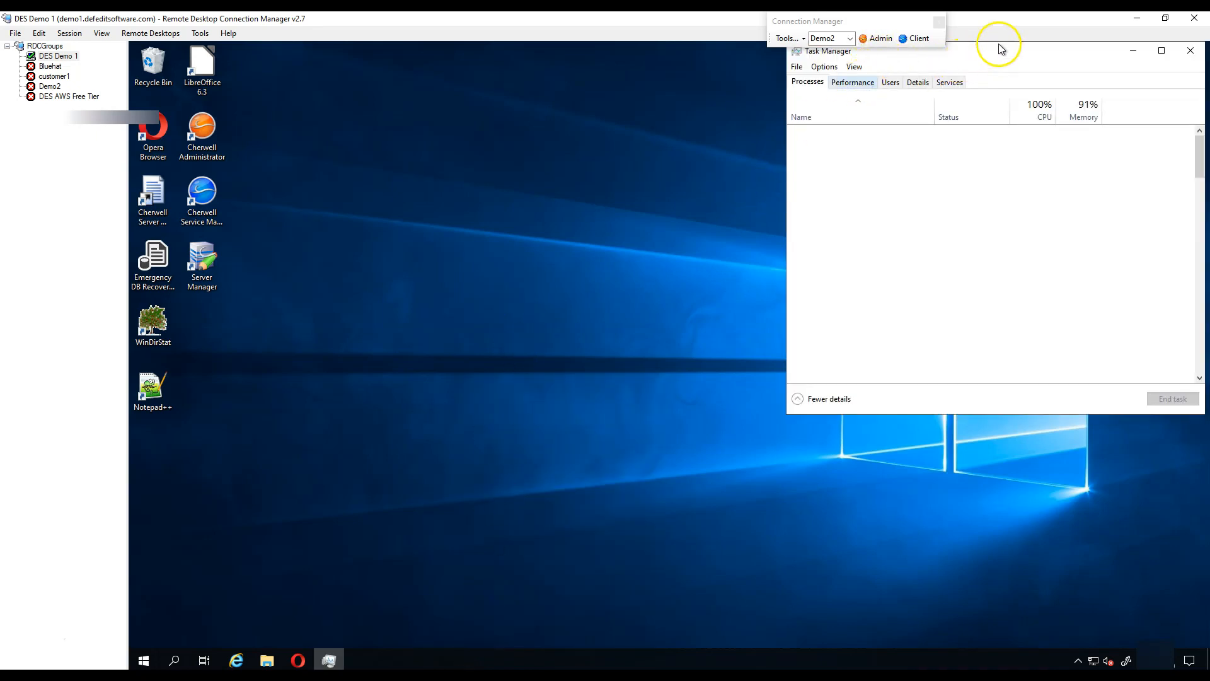
pyautogui.moveTo(999, 42); pyautogui.dragTo(950, 69)
pyautogui.click(852, 169)
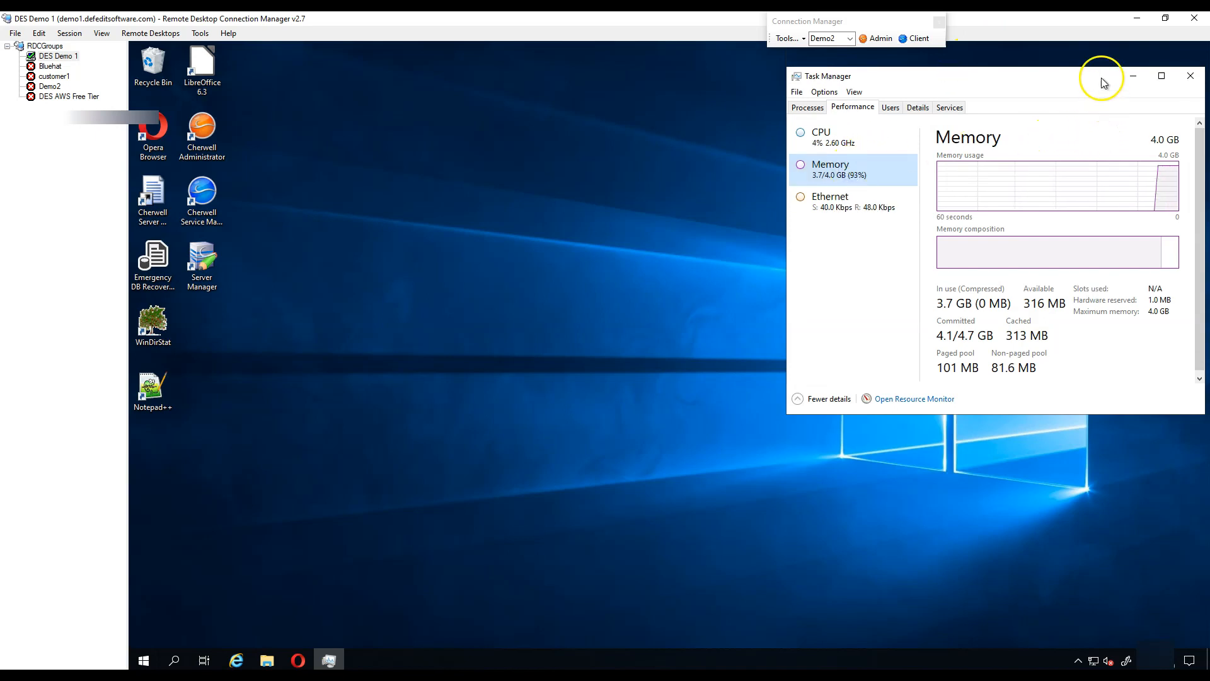
pyautogui.moveTo(1103, 82); pyautogui.dragTo(862, 126)
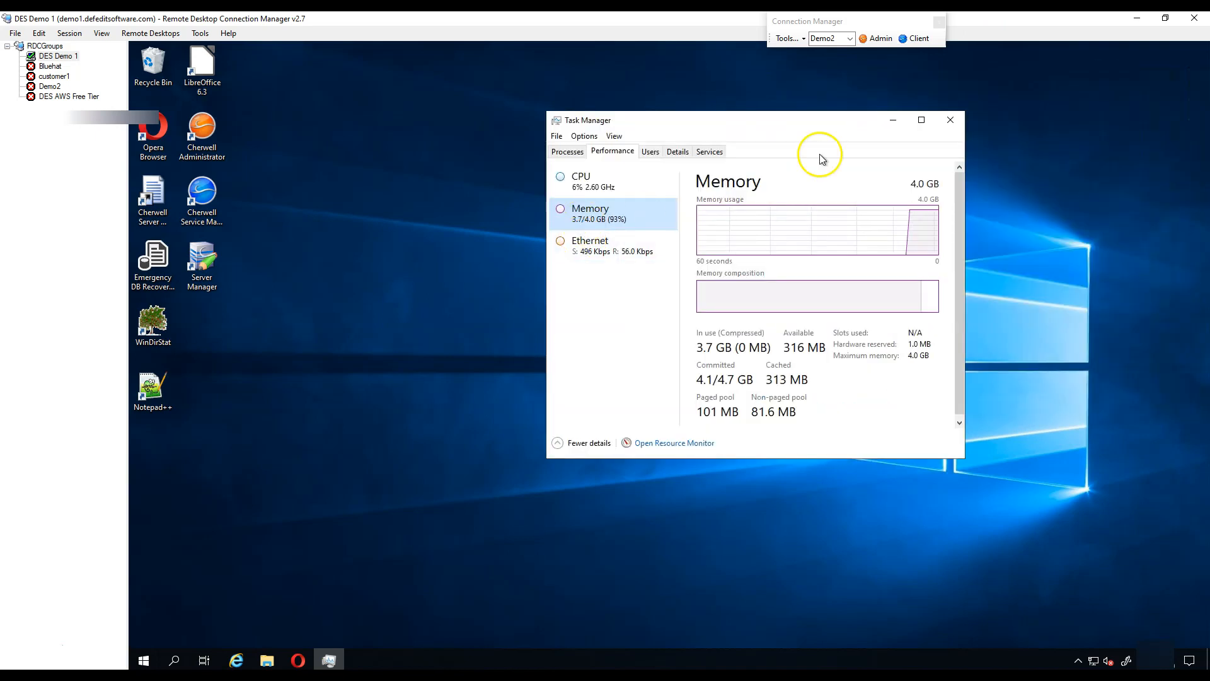
pyautogui.click(956, 123)
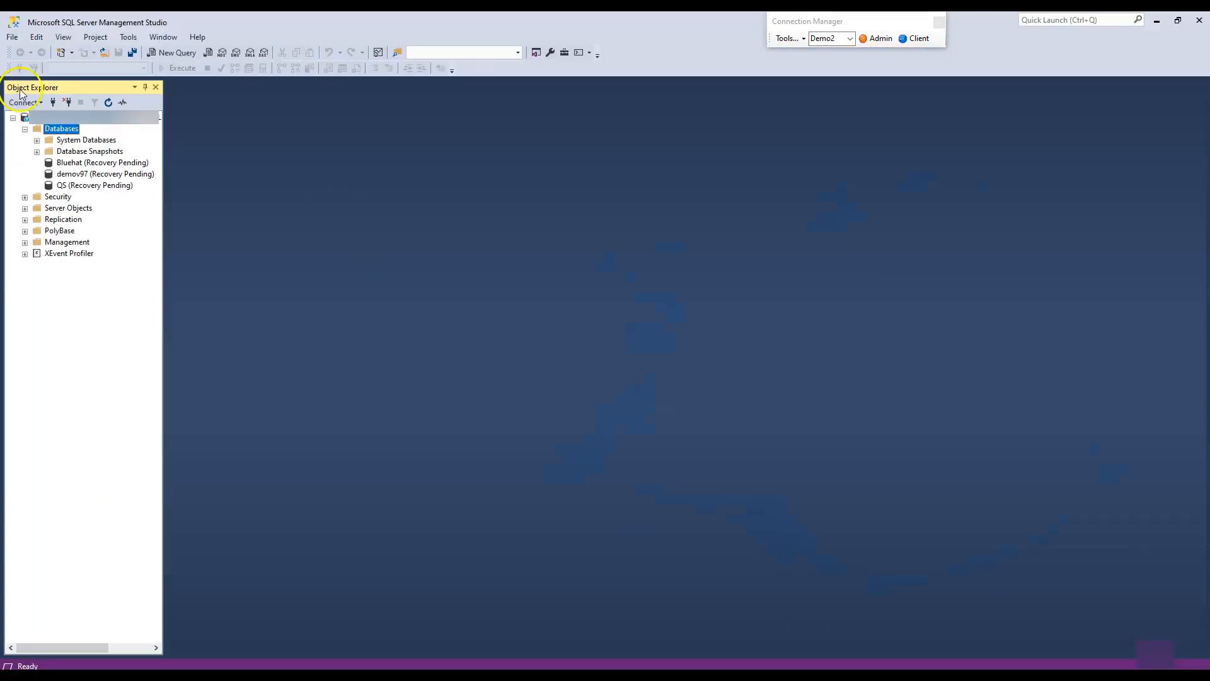
# Switch to SQL Server Management Studio, select the demov97 database, and try to launch the Cherwell Admin client for the Demo2 connection.
pyautogui.click(101, 163)
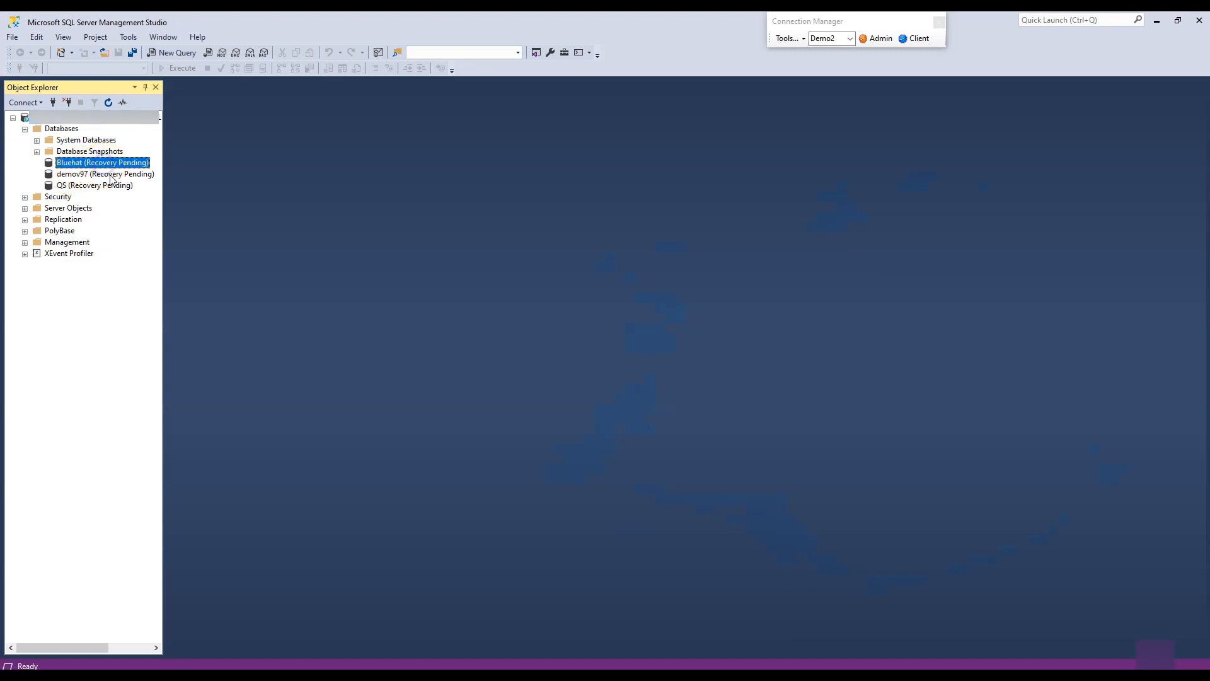
pyautogui.click(144, 175)
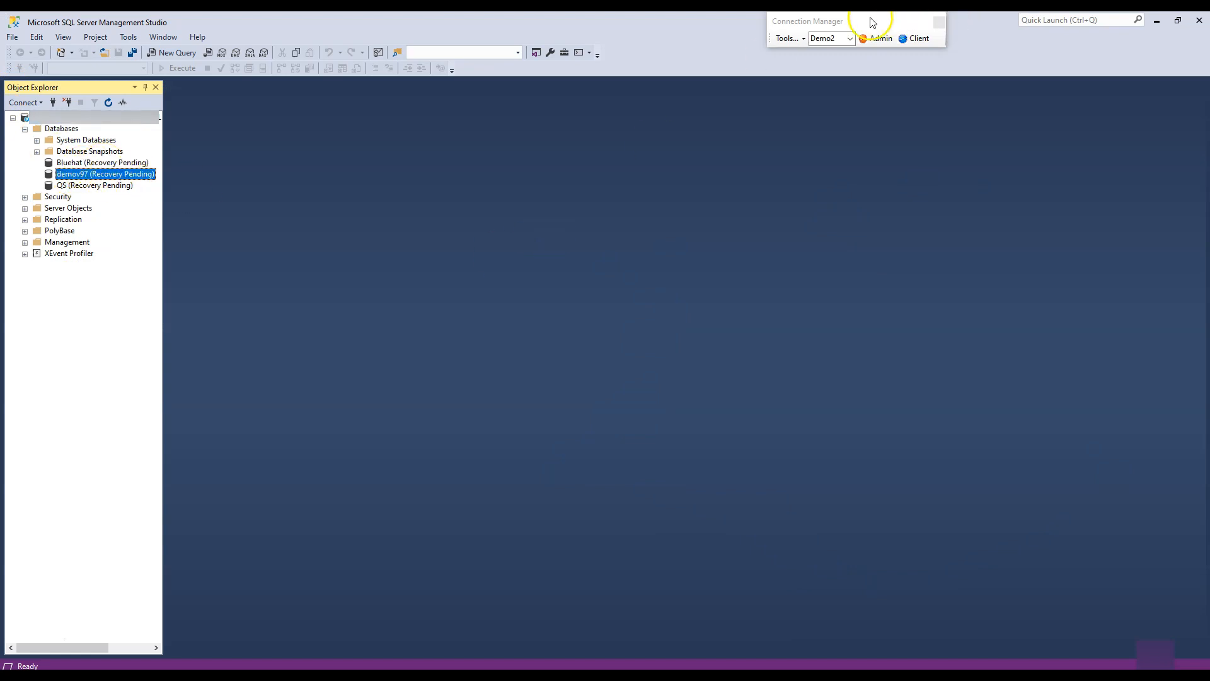
pyautogui.click(872, 39)
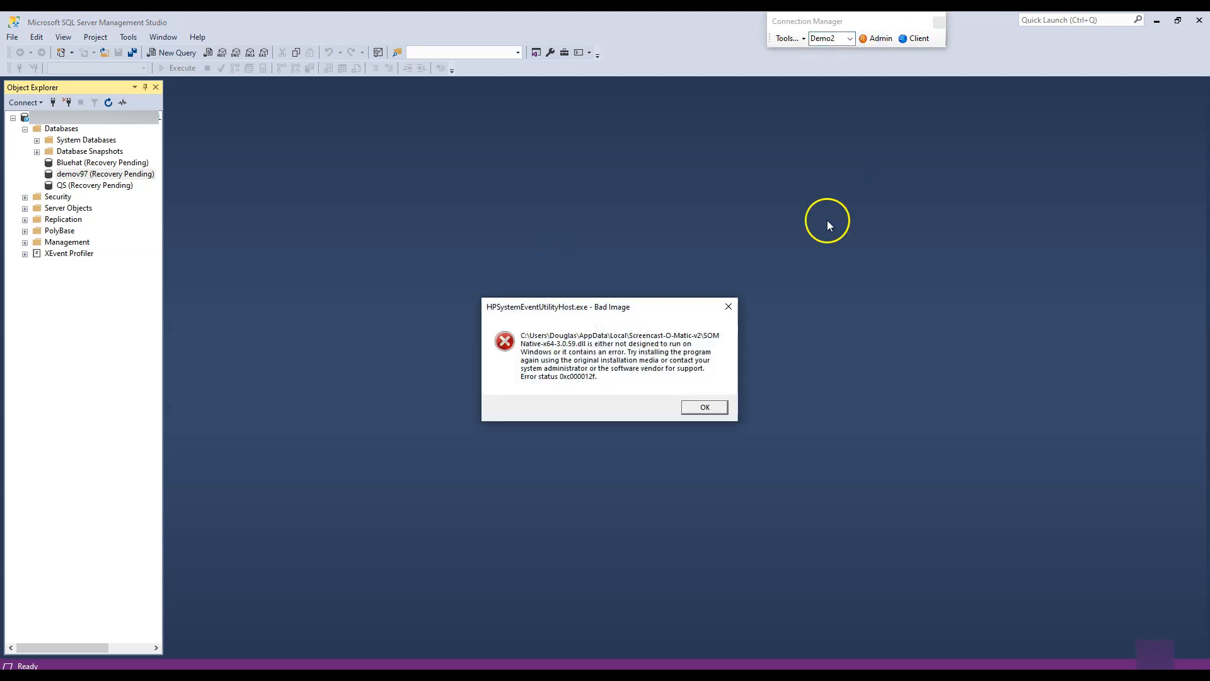
pyautogui.click(704, 407)
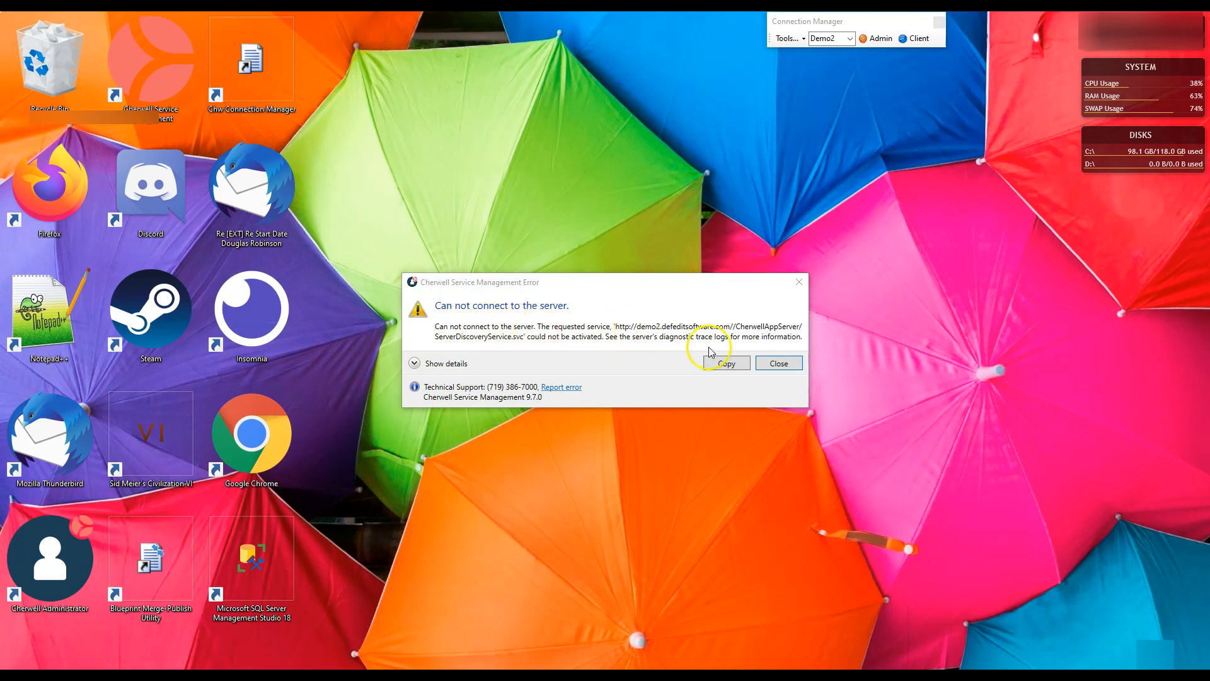
pyautogui.click(763, 364)
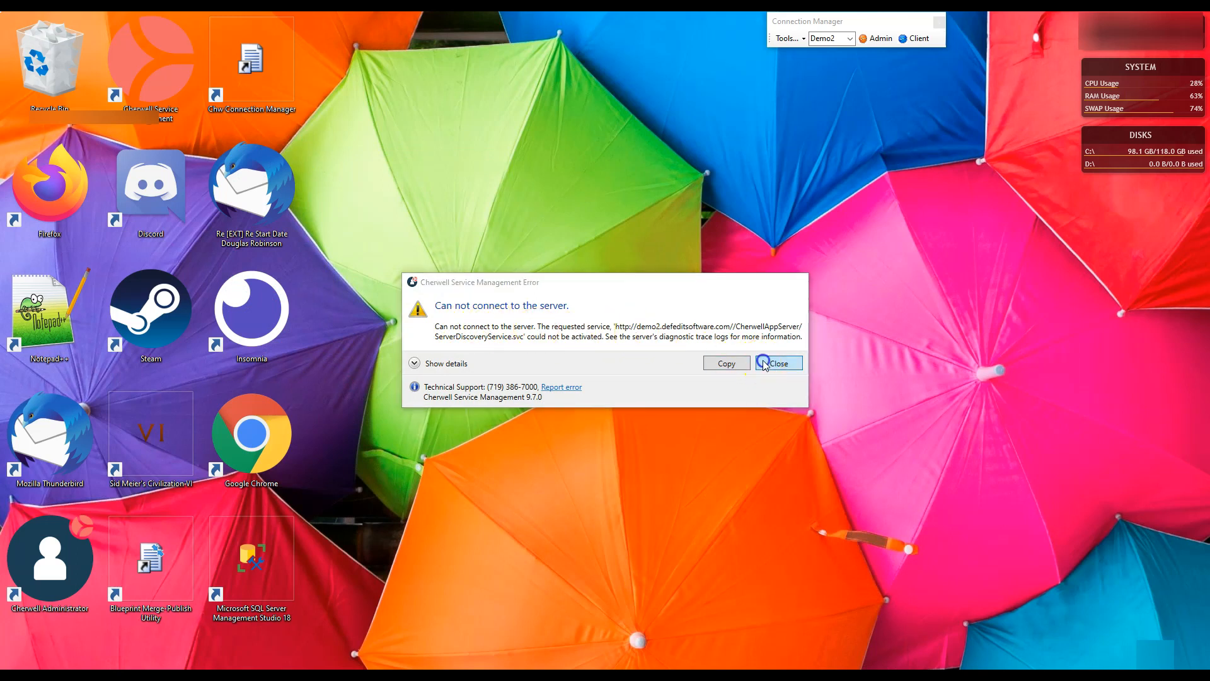
pyautogui.click(995, 451)
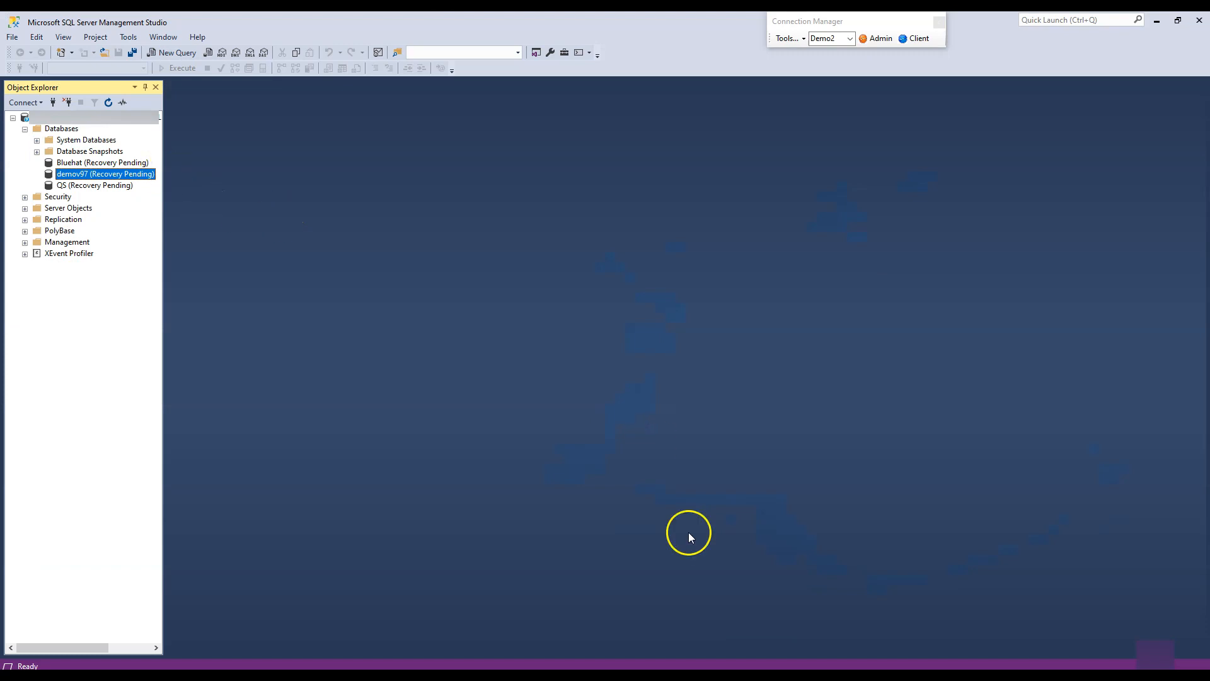
# Try to take the demov97 database offline with all active connections dropped, and leave the dialog.
pyautogui.hotkey('alt', 'Tab')
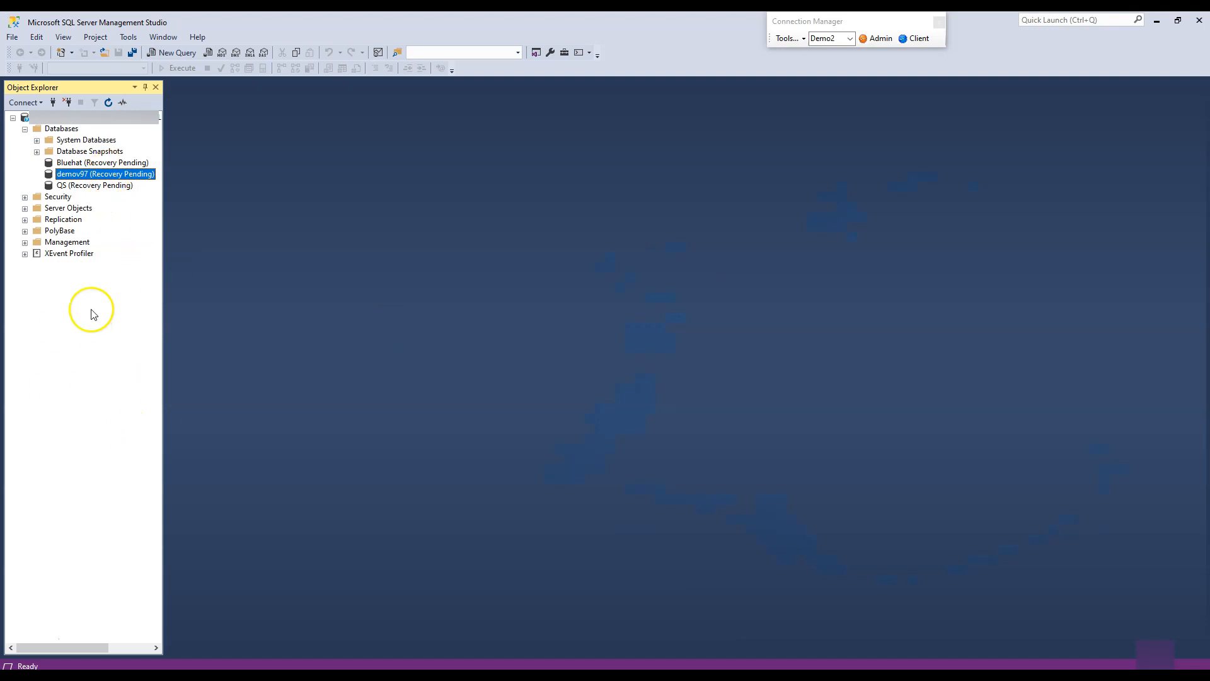
pyautogui.click(75, 163)
pyautogui.click(75, 175)
pyautogui.rightClick(114, 175)
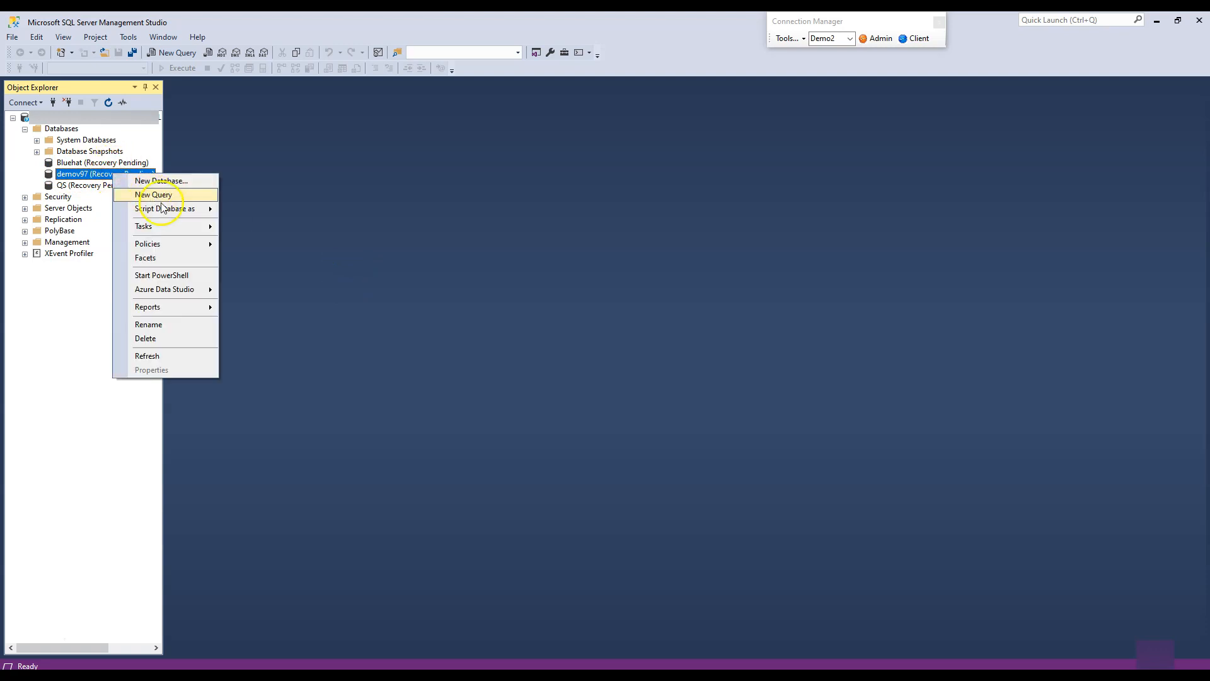
pyautogui.click(177, 221)
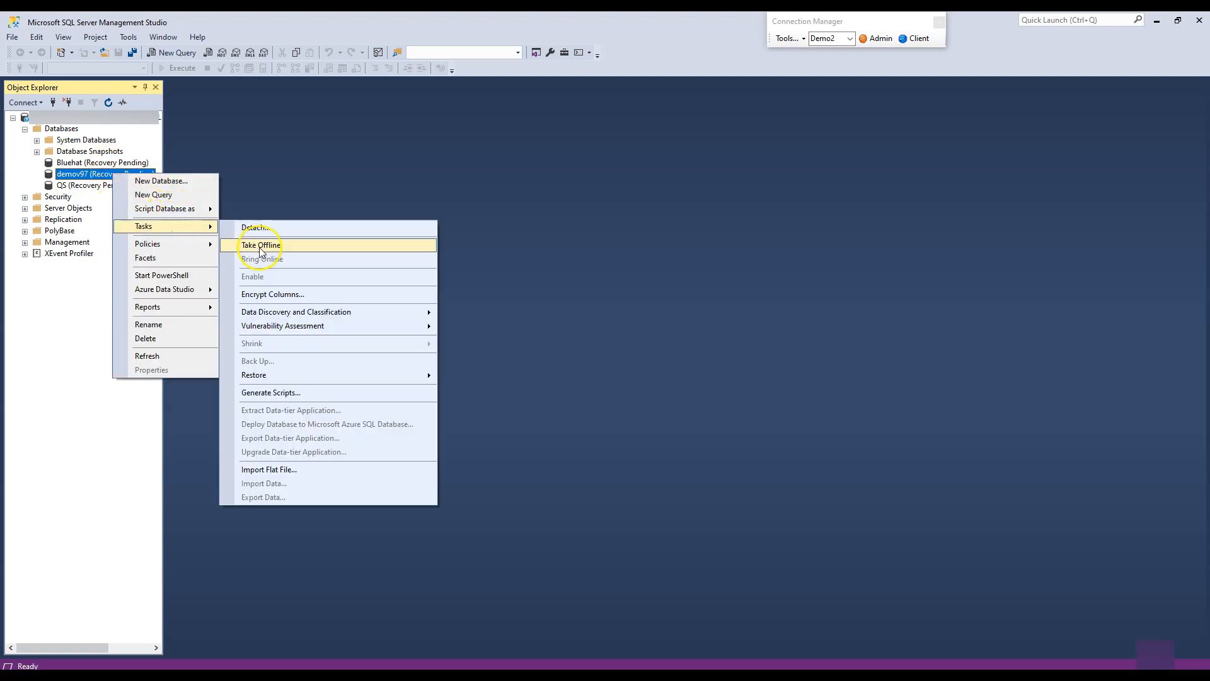
pyautogui.click(284, 247)
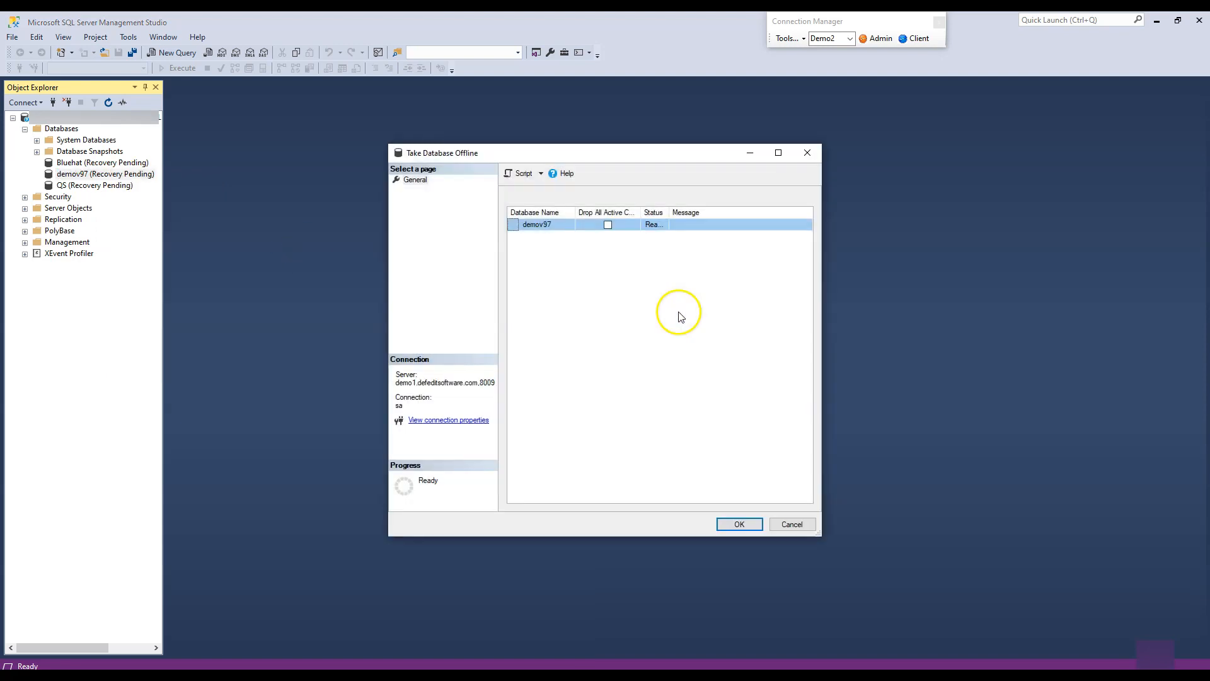
pyautogui.click(607, 224)
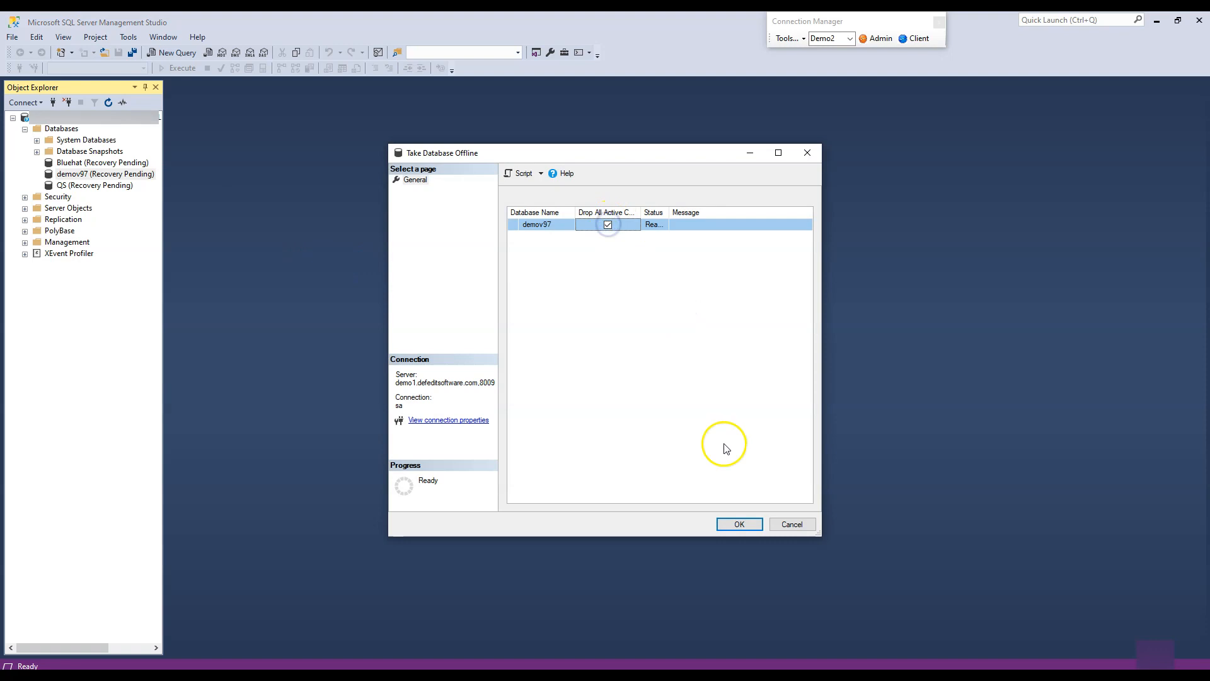
pyautogui.click(752, 524)
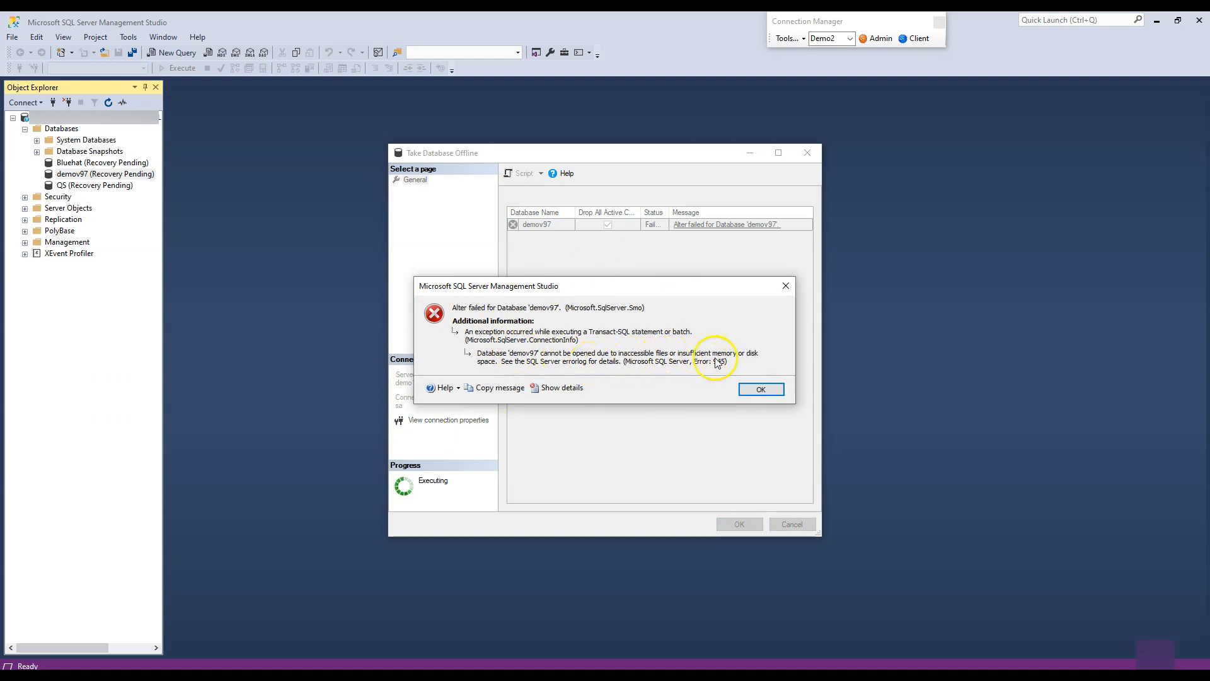
pyautogui.click(759, 389)
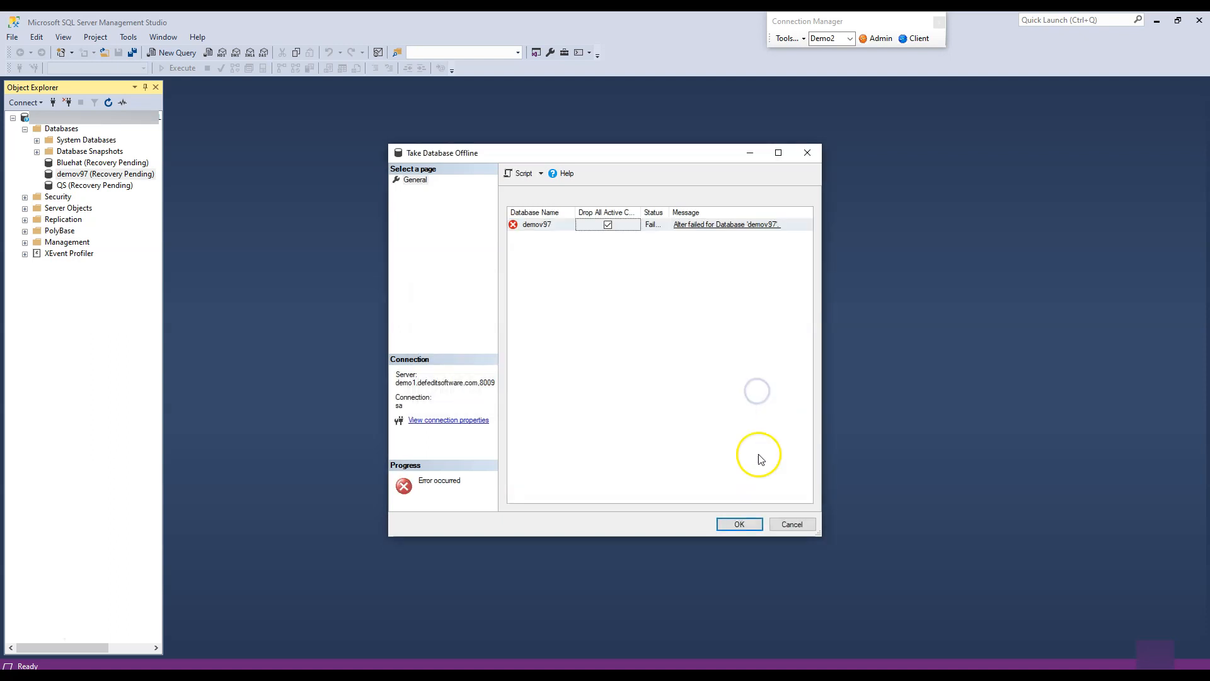
pyautogui.click(785, 521)
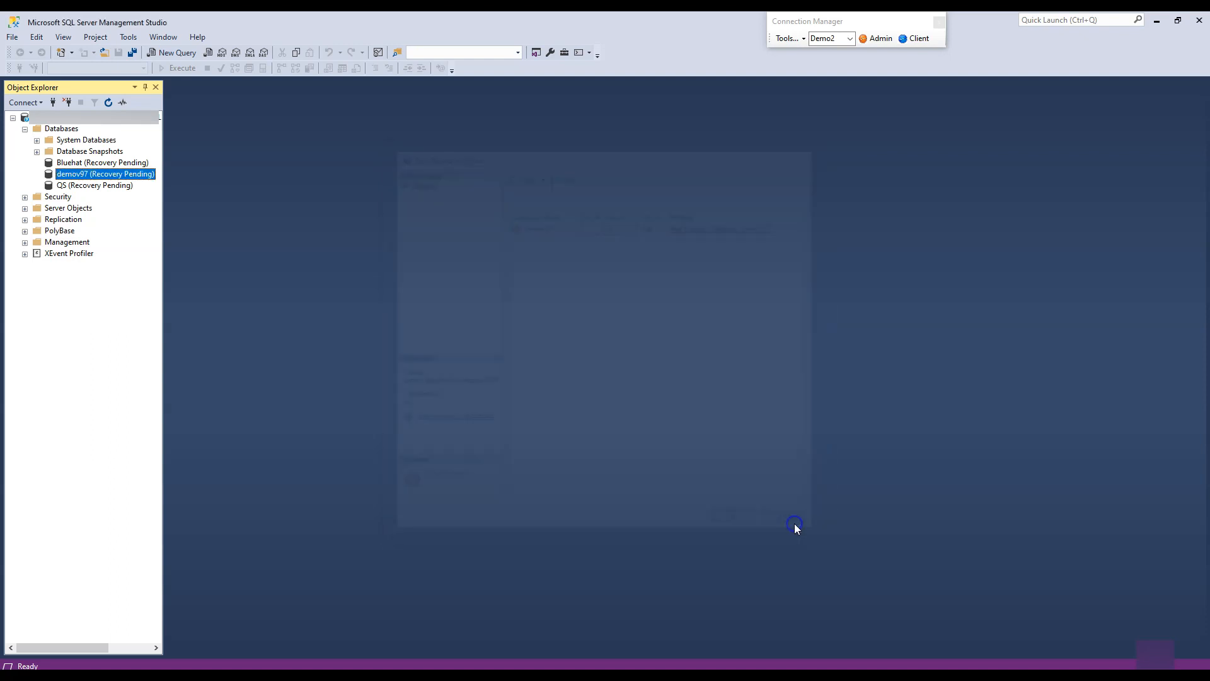
# Return to the DES Demo 1 remote session and recheck the server's memory usage in Task Manager, closing it again.
pyautogui.click(1156, 21)
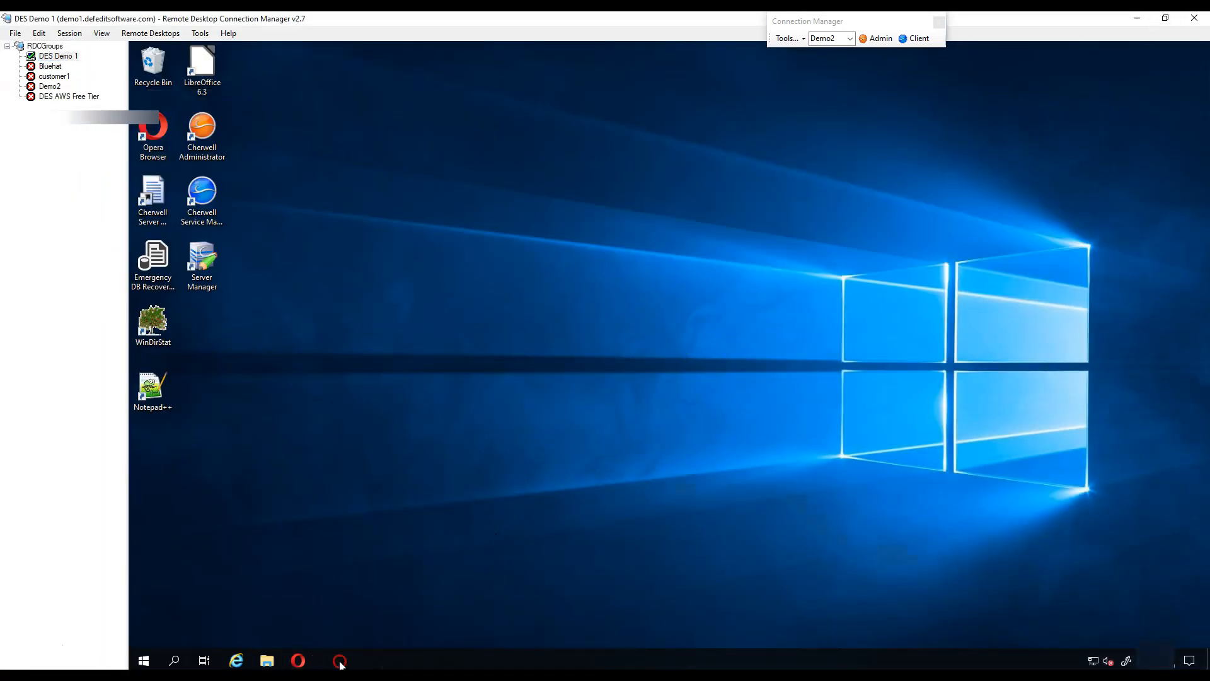
pyautogui.rightClick(340, 658)
pyautogui.click(407, 606)
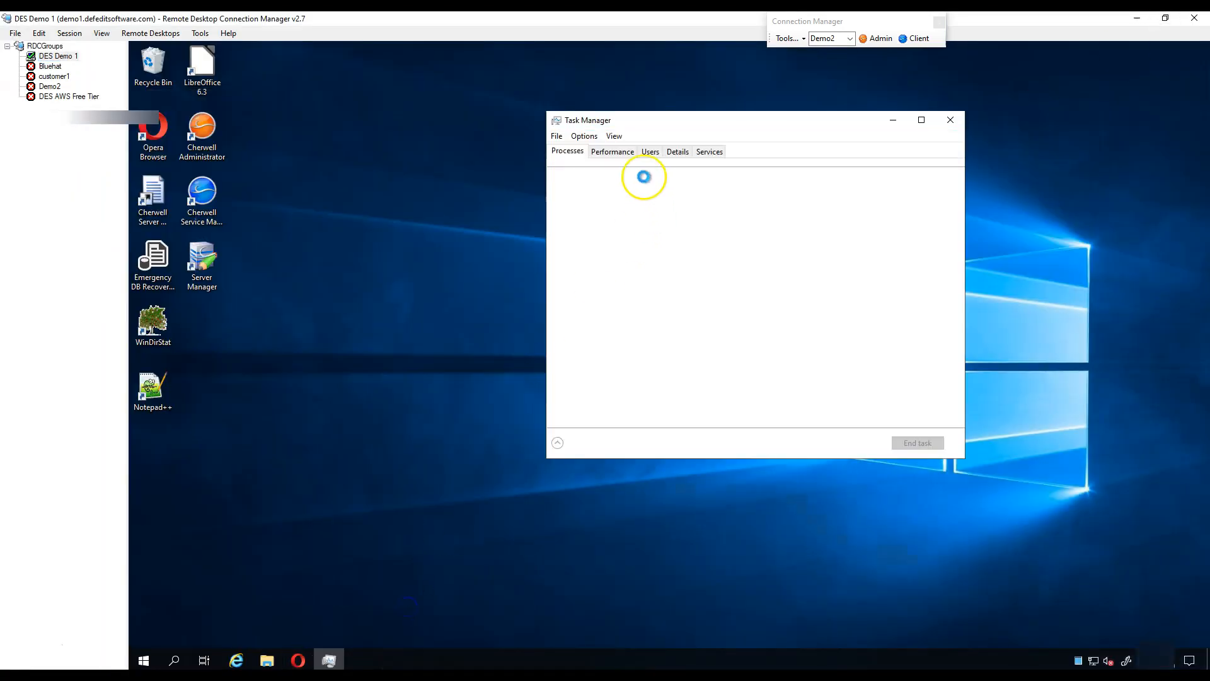
pyautogui.click(624, 151)
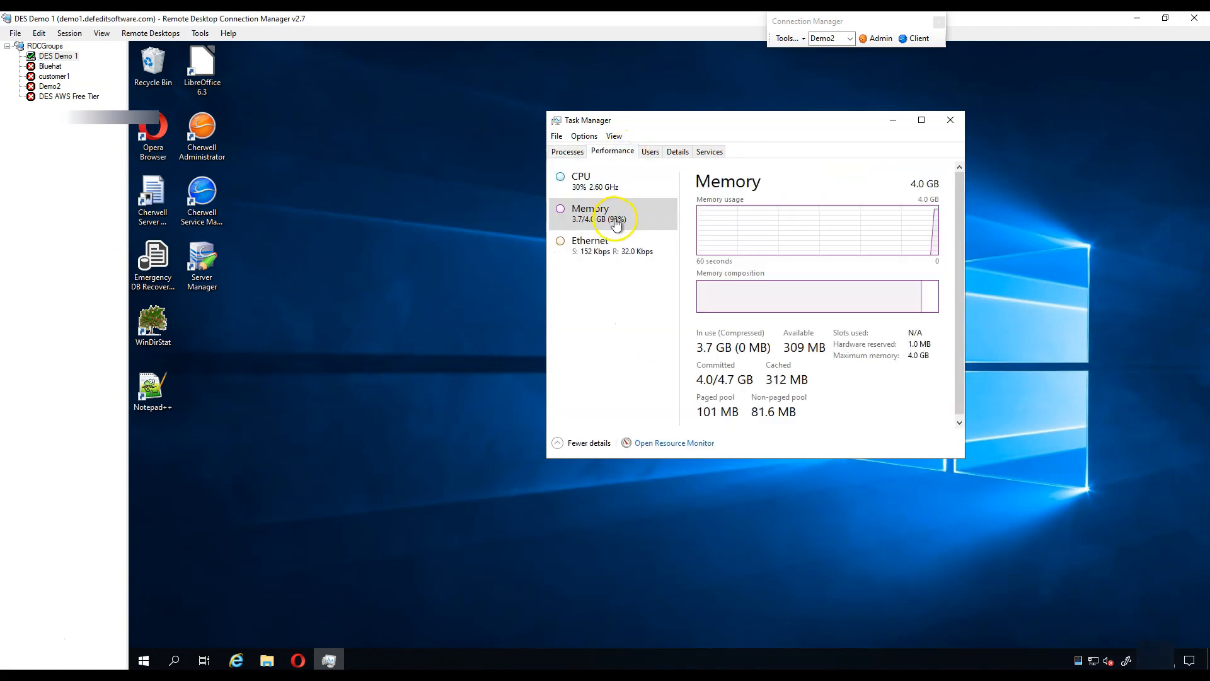
pyautogui.click(952, 121)
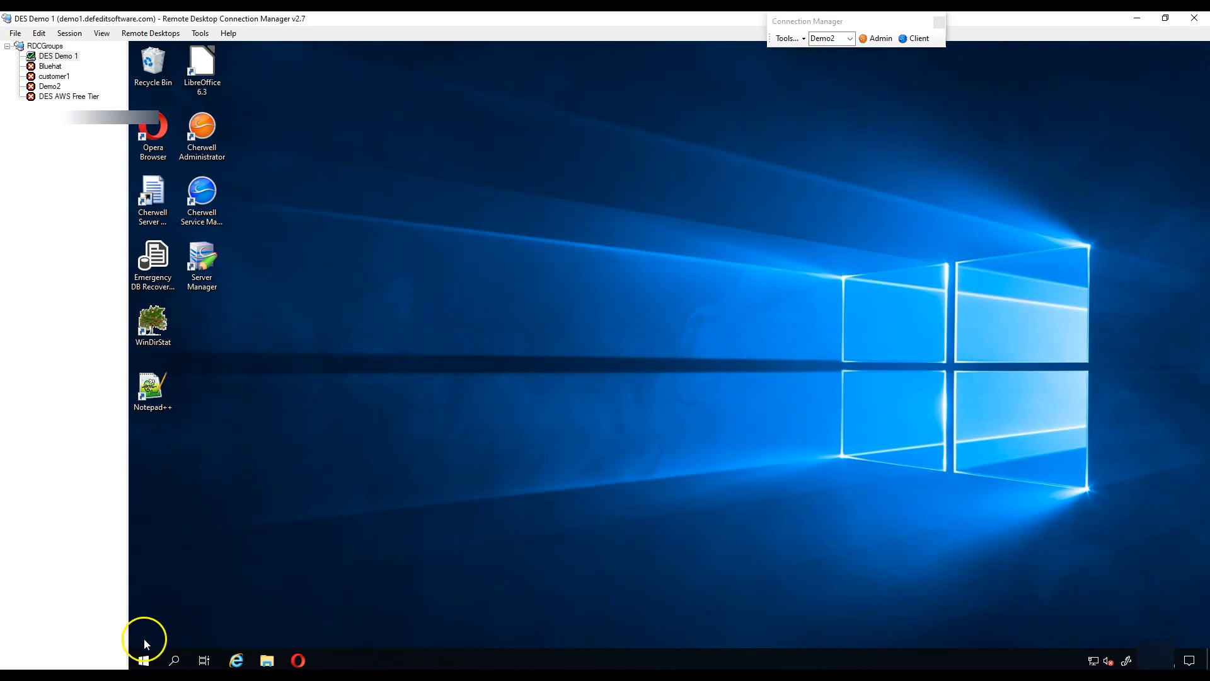
# Find and open SQL Server 2017 Configuration Manager on the remote server and list the SQL Server services.
pyautogui.click(143, 660)
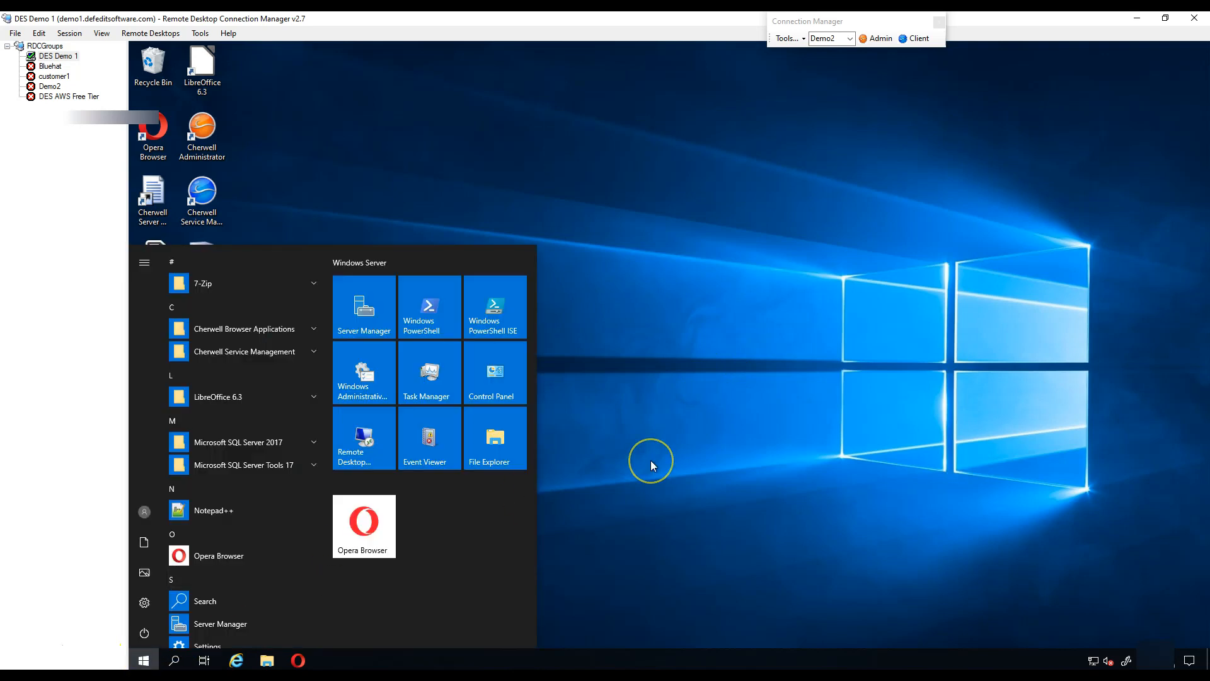
pyautogui.write('sql')
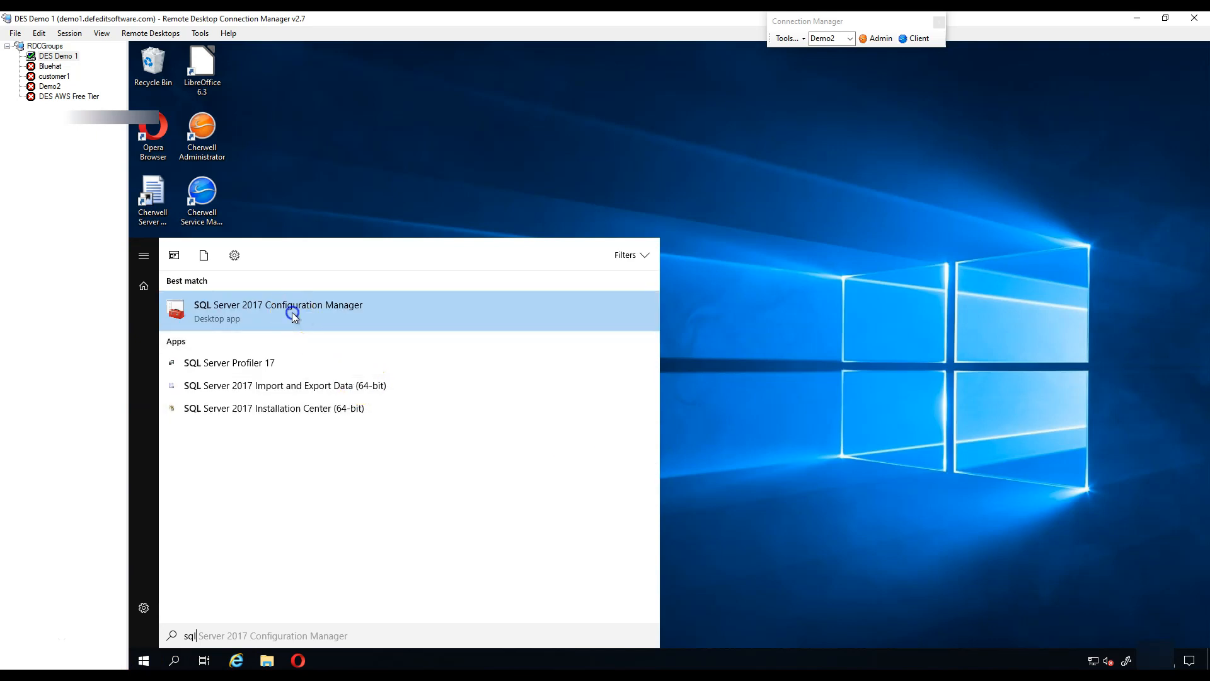
pyautogui.click(291, 313)
pyautogui.click(533, 275)
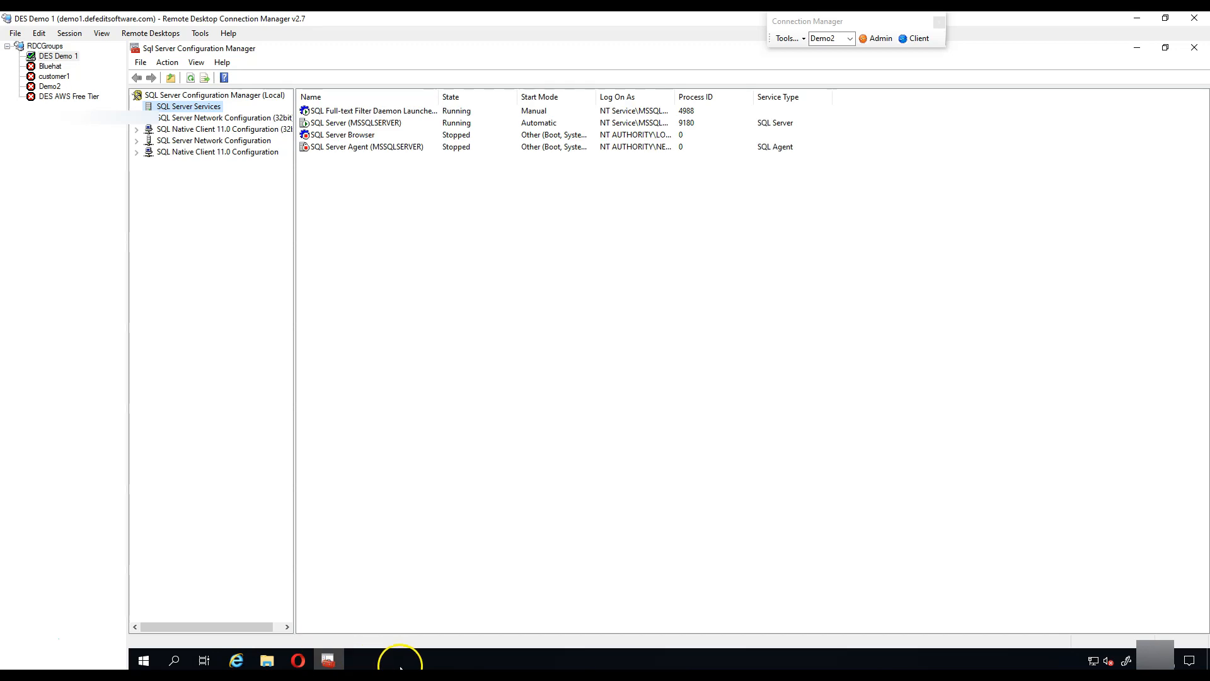
# Open Task Manager on the remote server and sign out the first disconnected Administrator session.
pyautogui.rightClick(401, 661)
pyautogui.click(447, 601)
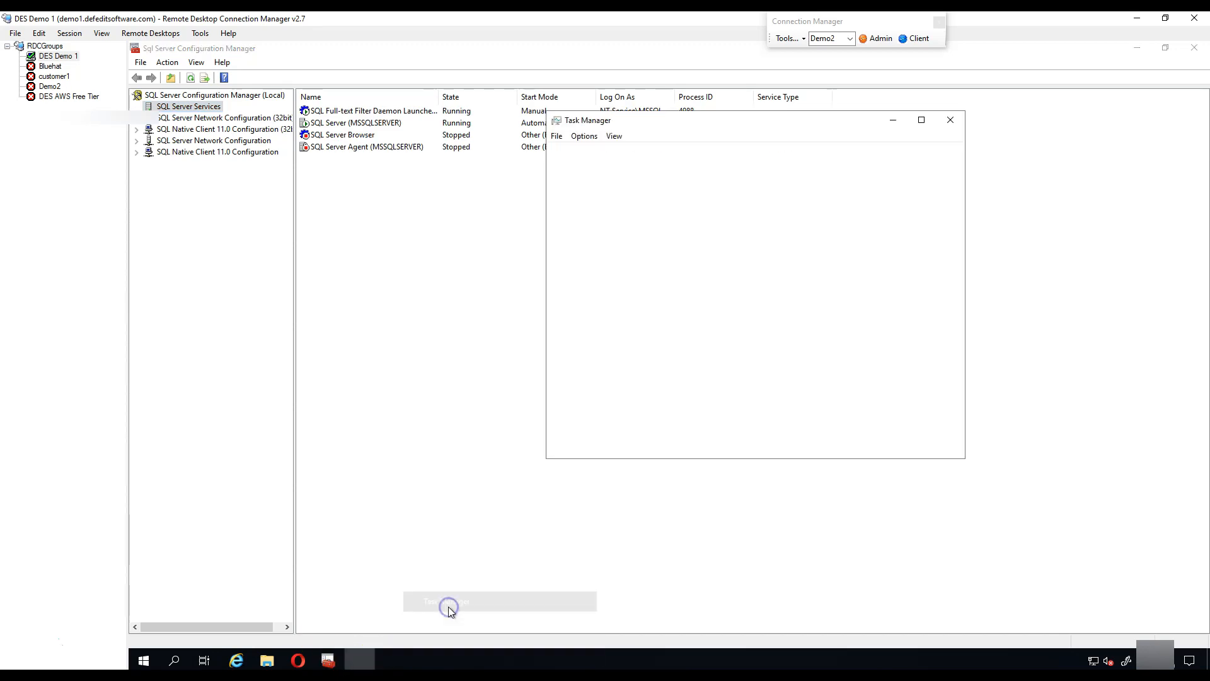
pyautogui.click(614, 152)
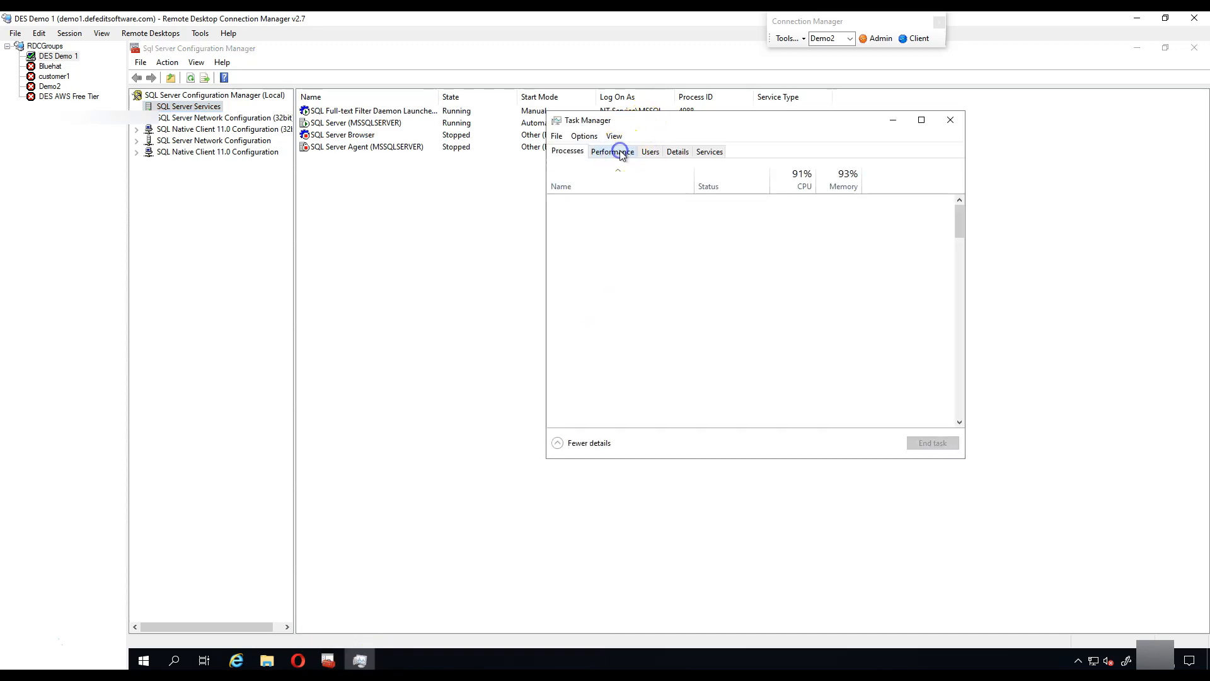
pyautogui.click(650, 152)
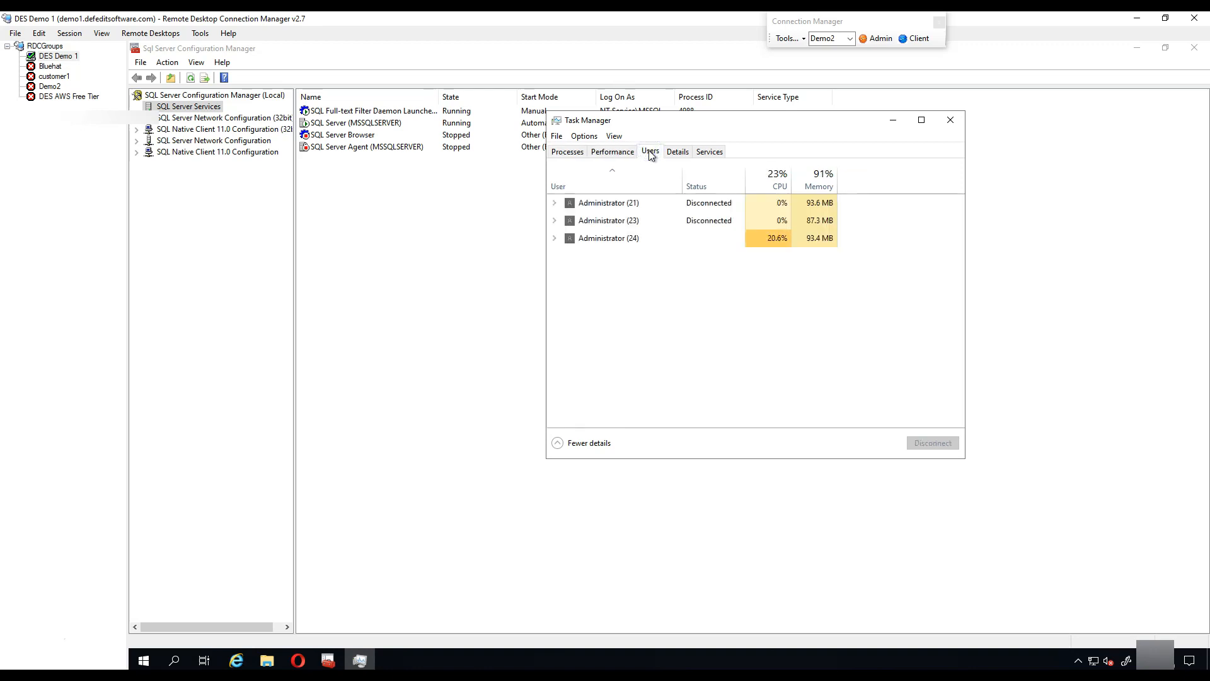
pyautogui.click(622, 205)
pyautogui.rightClick(620, 206)
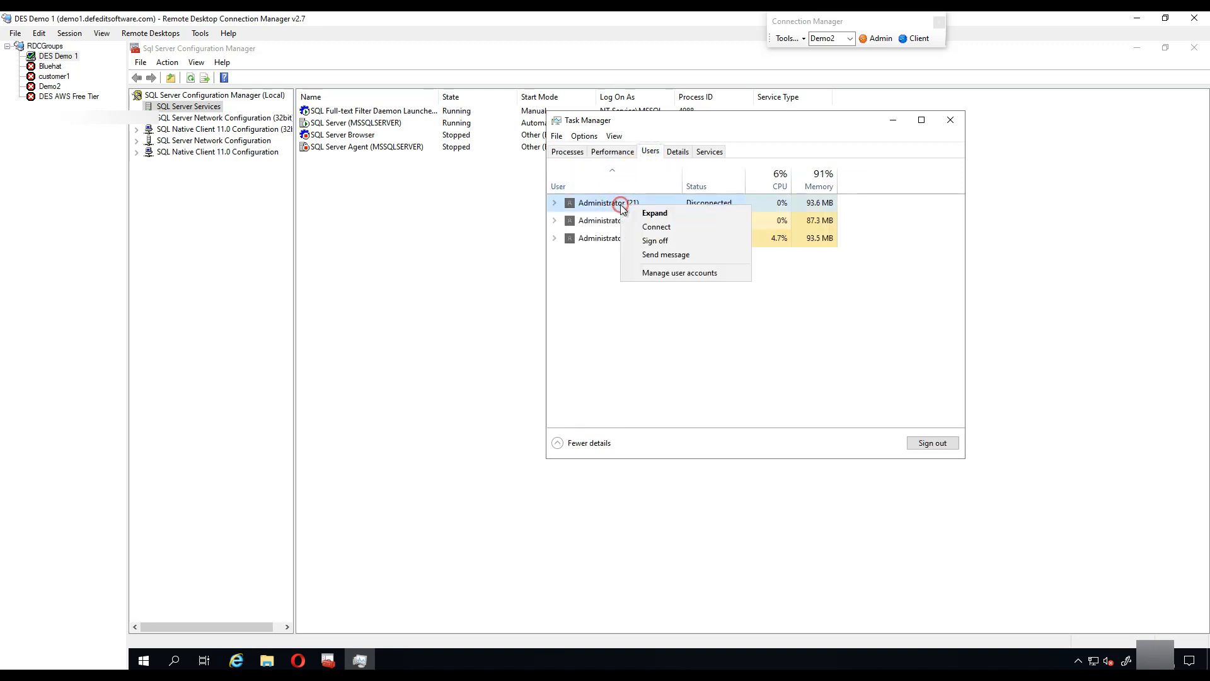
pyautogui.click(655, 242)
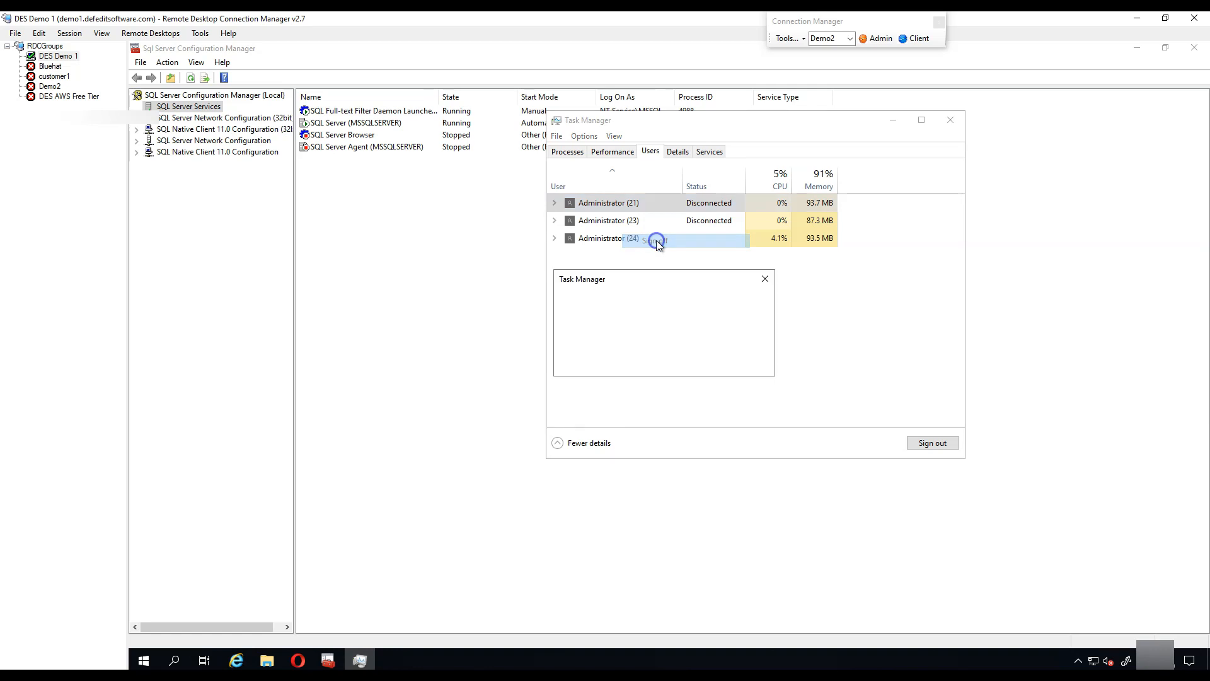
pyautogui.click(676, 364)
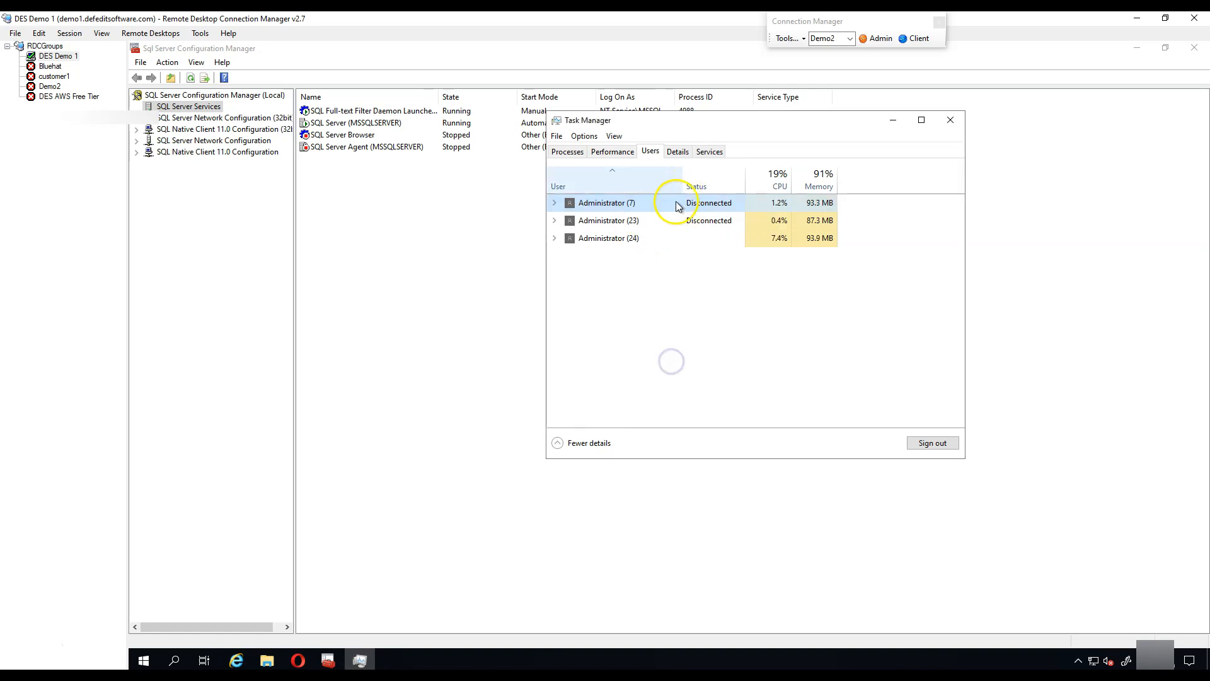
# Sign out the remaining disconnected Administrator session, and recheck the server's memory usage before closing Task Manager.
pyautogui.rightClick(657, 219)
pyautogui.click(637, 206)
pyautogui.rightClick(637, 205)
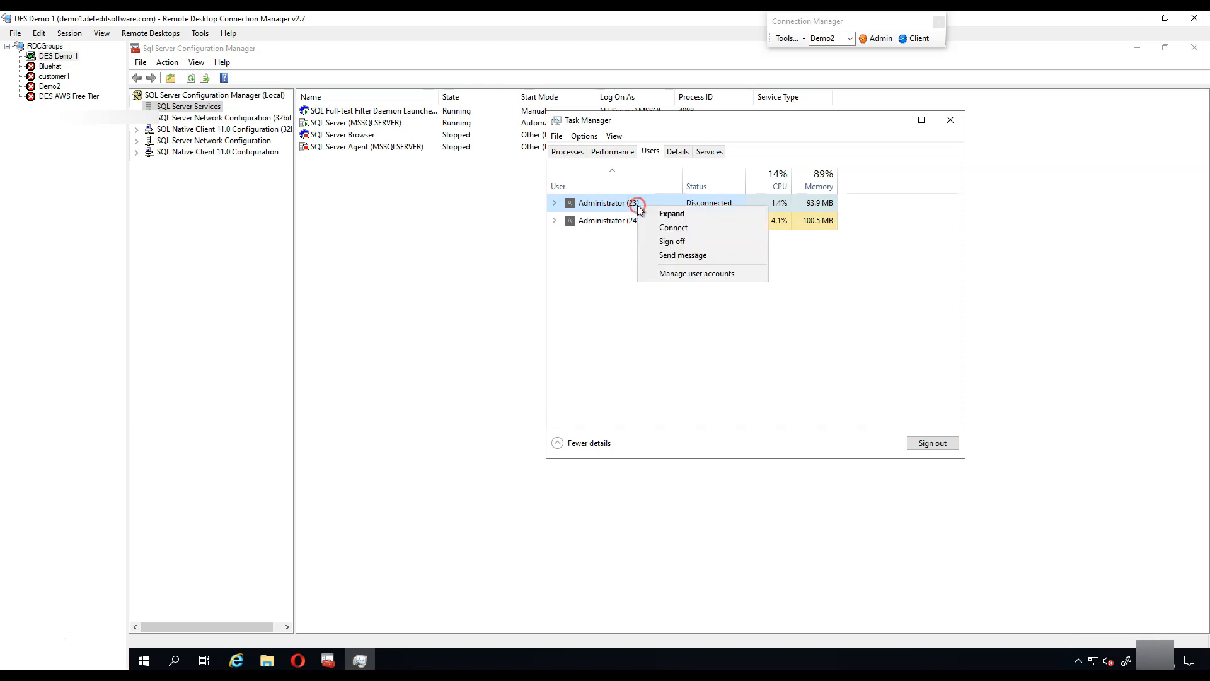
pyautogui.click(669, 242)
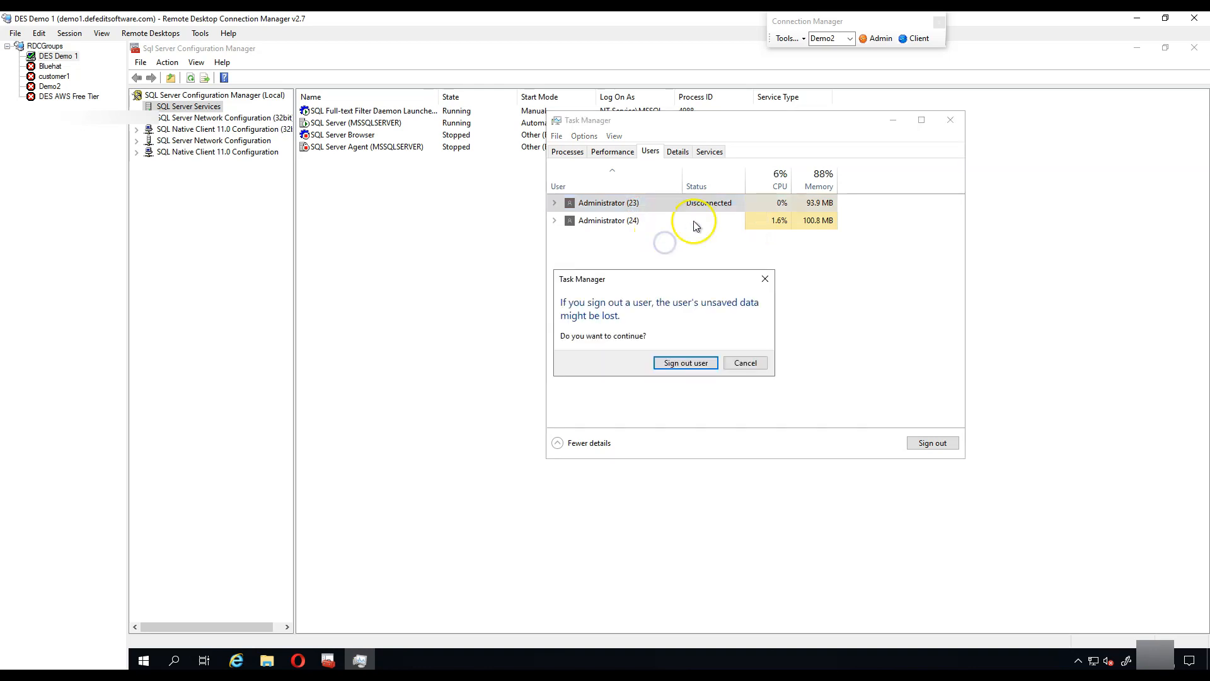
pyautogui.click(685, 366)
pyautogui.click(611, 151)
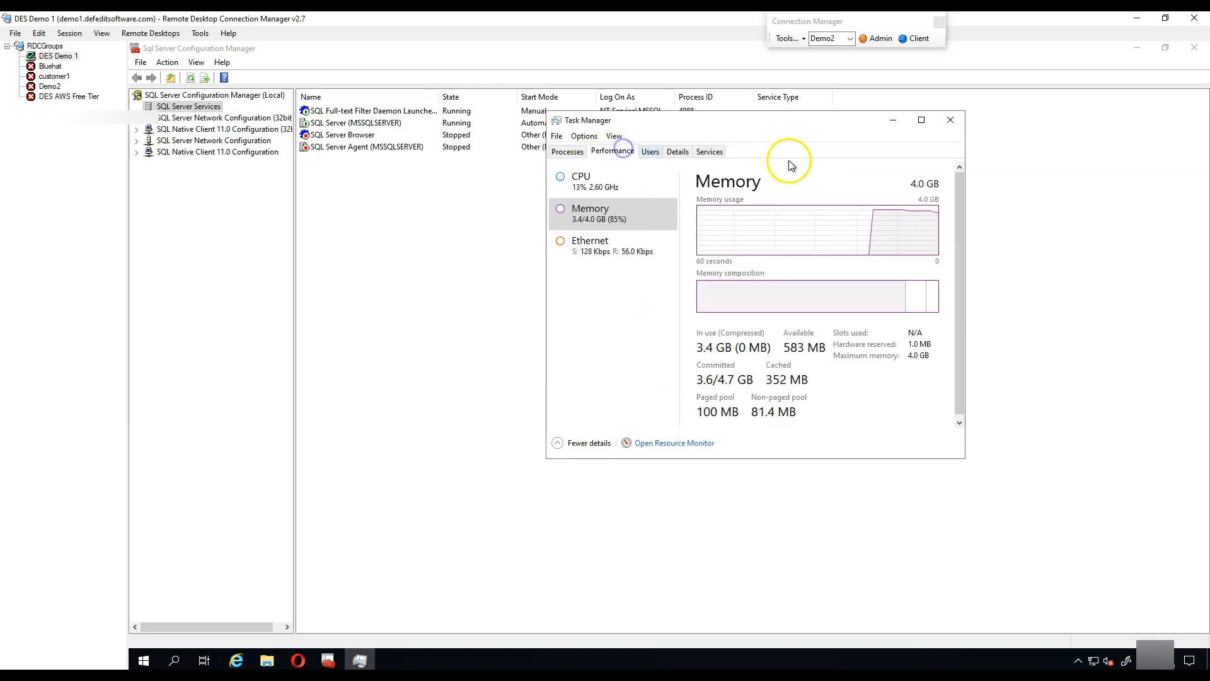
pyautogui.click(945, 132)
# Restart the SQL Server (MSSQLSERVER) service and close the Configuration Manager.
pyautogui.click(361, 127)
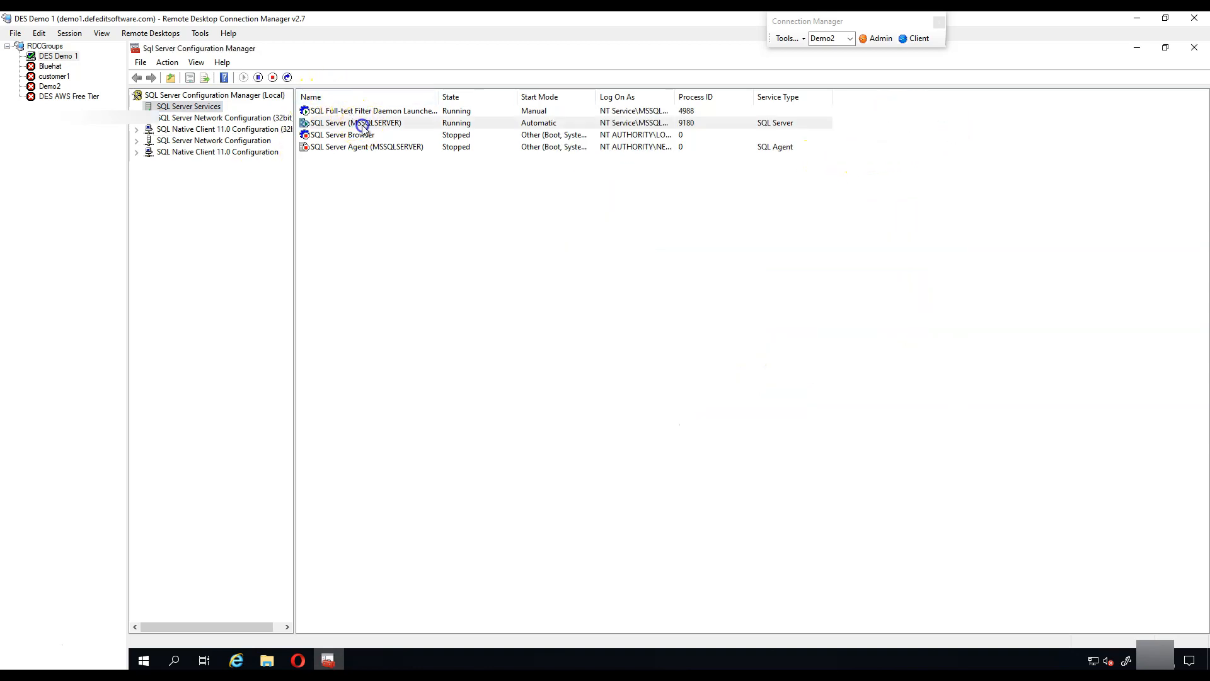
pyautogui.rightClick(363, 129)
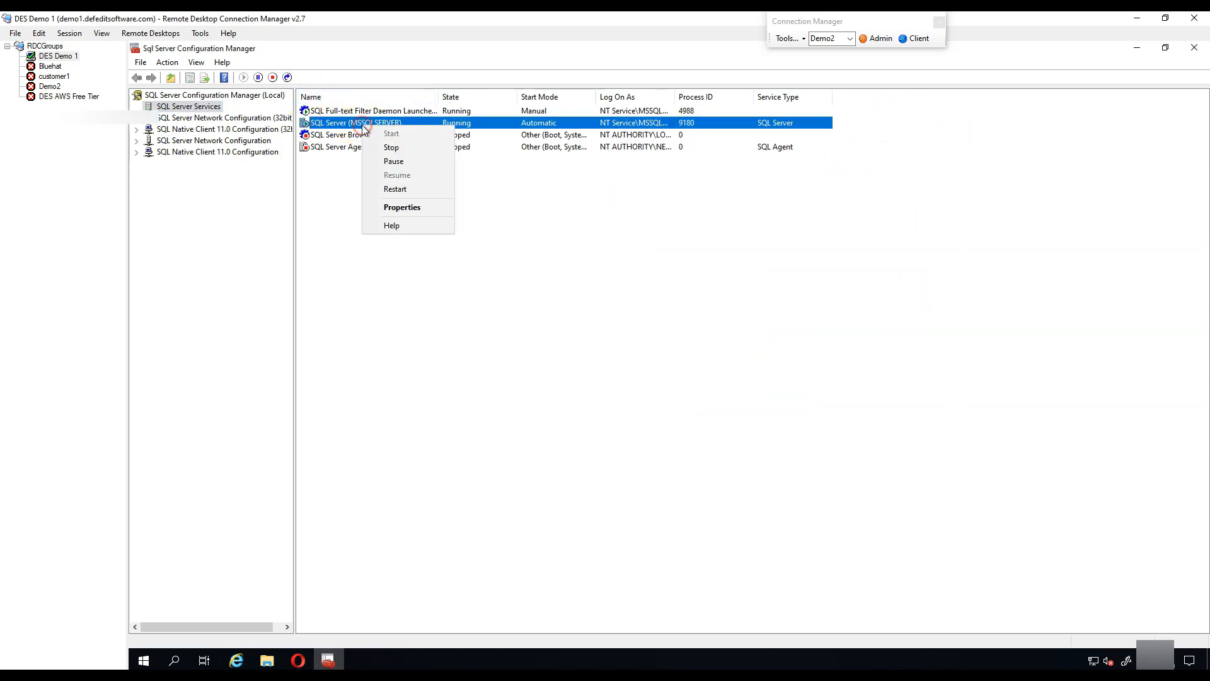
pyautogui.click(404, 189)
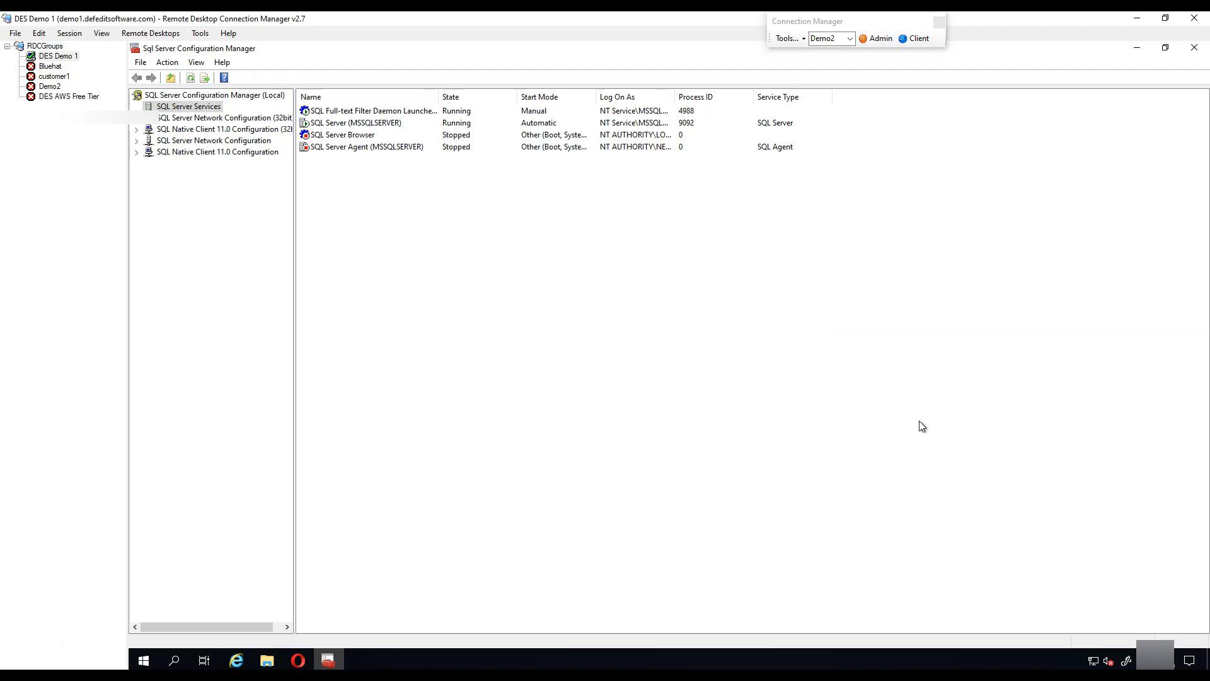
pyautogui.click(1199, 56)
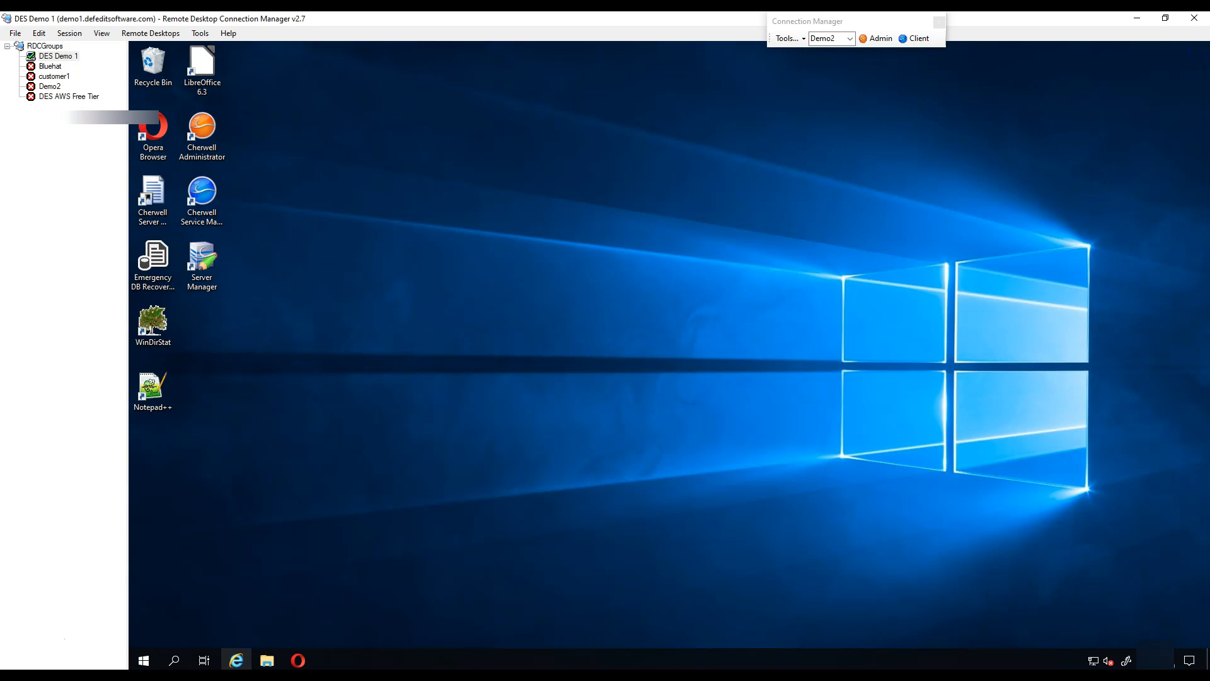
# Switch to SQL Server Management Studio and refresh the Databases folder to recheck the state of the databases.
pyautogui.click(143, 660)
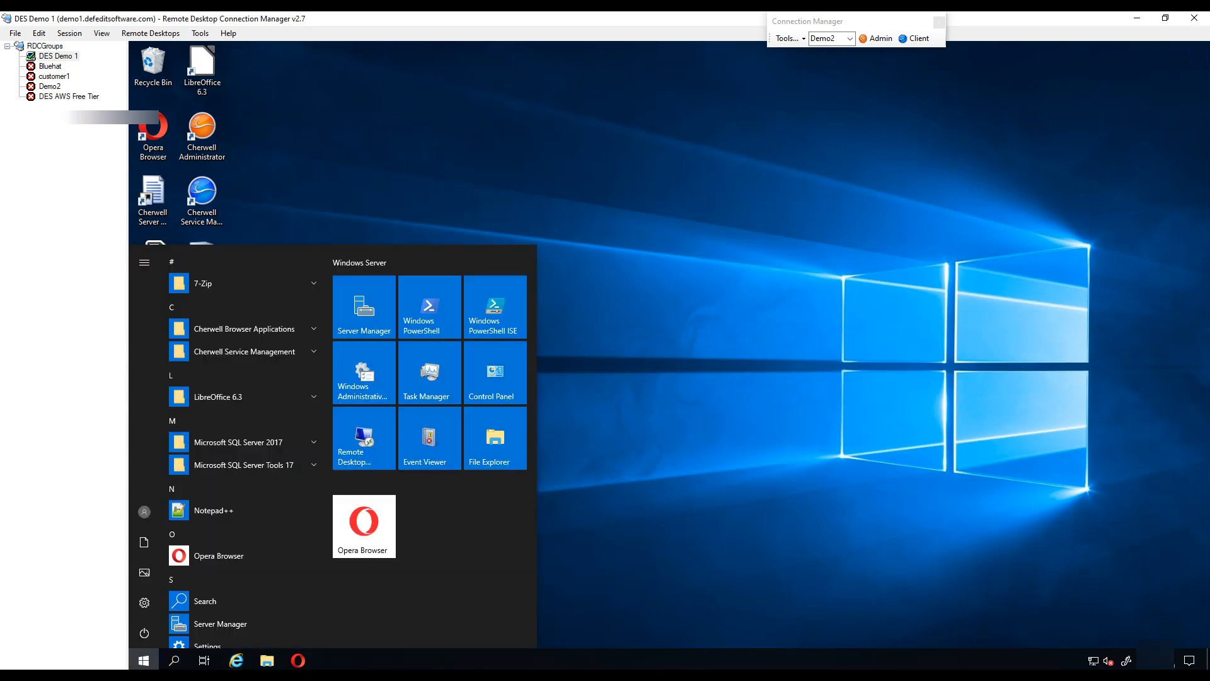
pyautogui.click(797, 674)
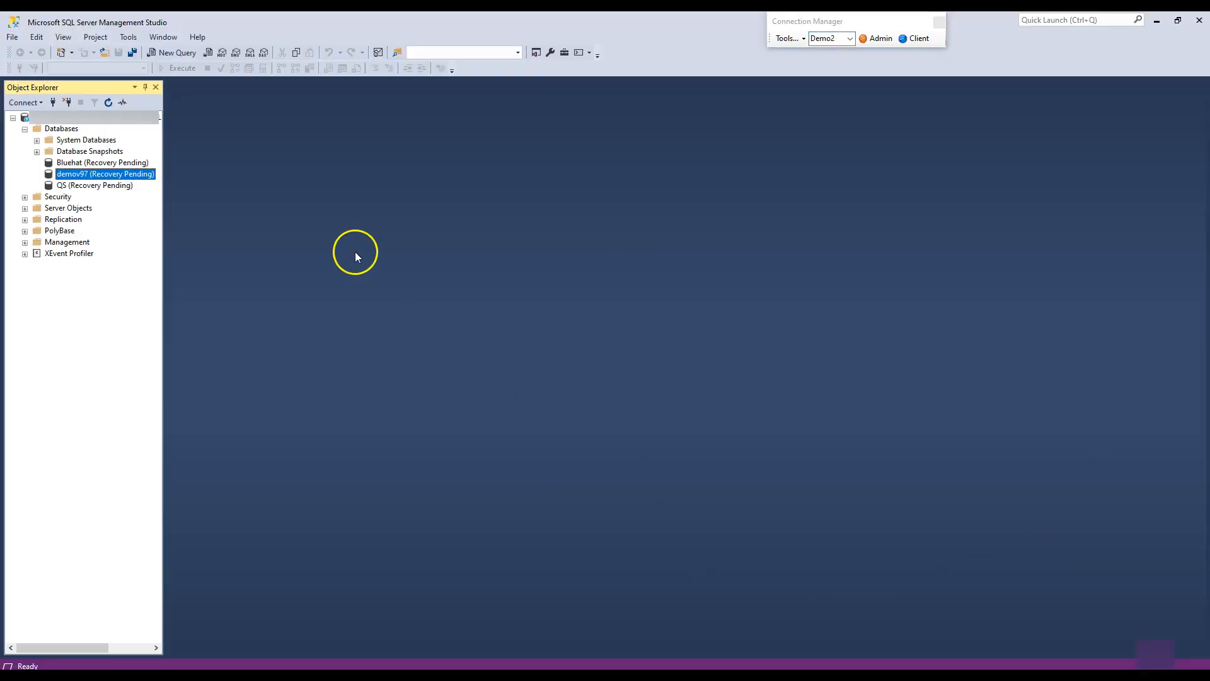
pyautogui.click(48, 131)
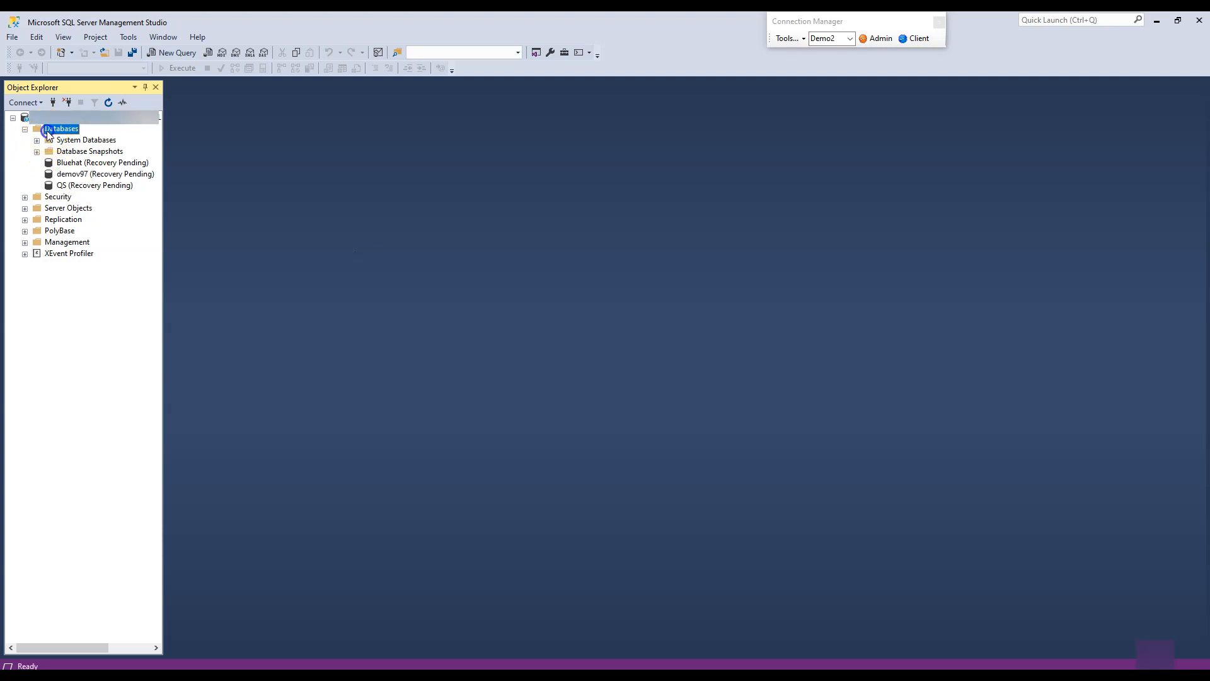
pyautogui.rightClick(48, 131)
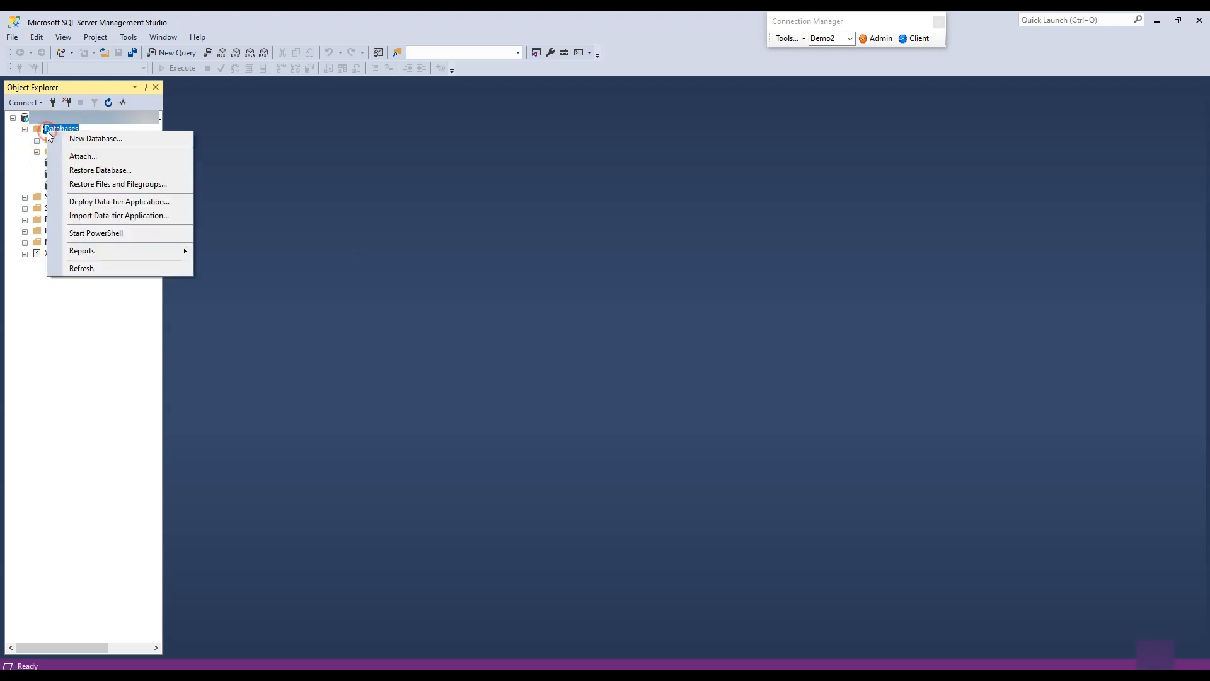
pyautogui.click(90, 268)
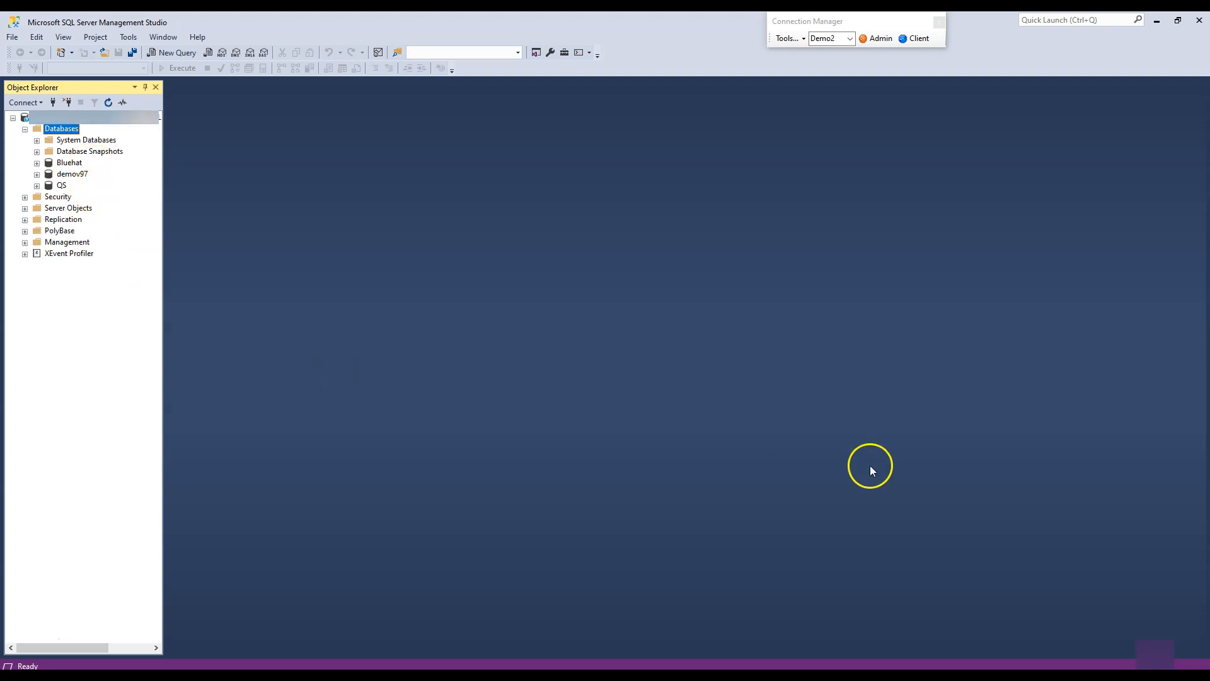
# Close SQL Server Management Studio and launch the Cherwell Admin client for the Demo2 connection.
pyautogui.click(1199, 20)
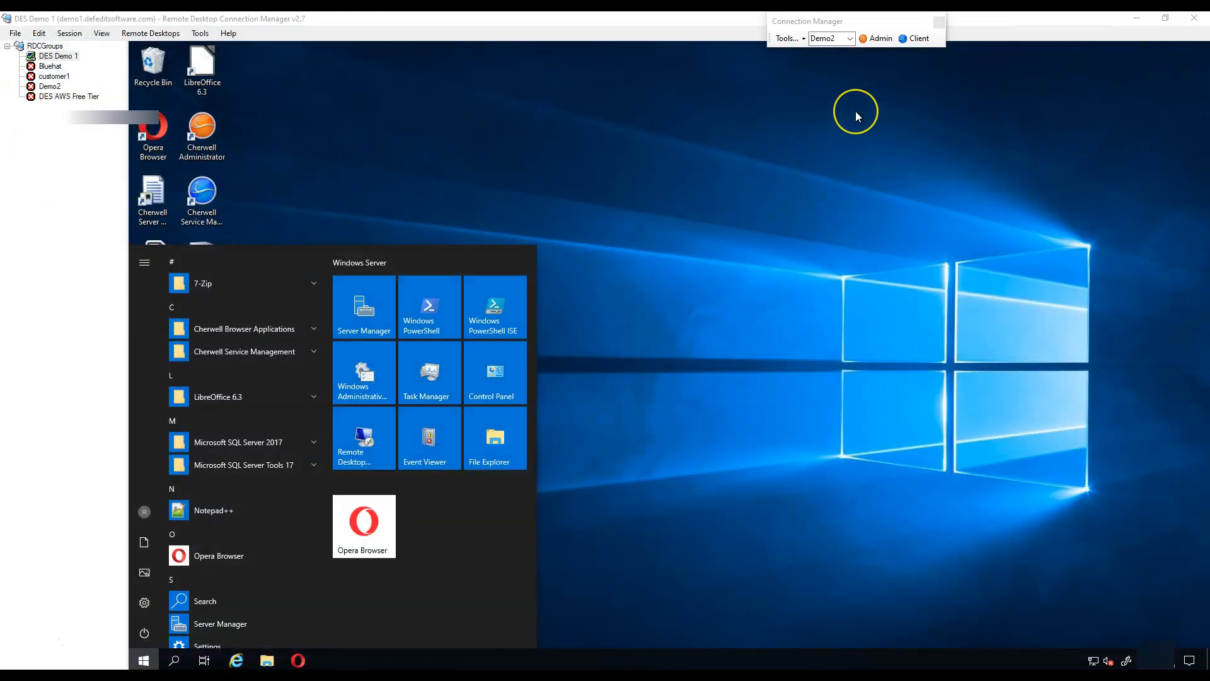
pyautogui.click(882, 42)
pyautogui.click(882, 43)
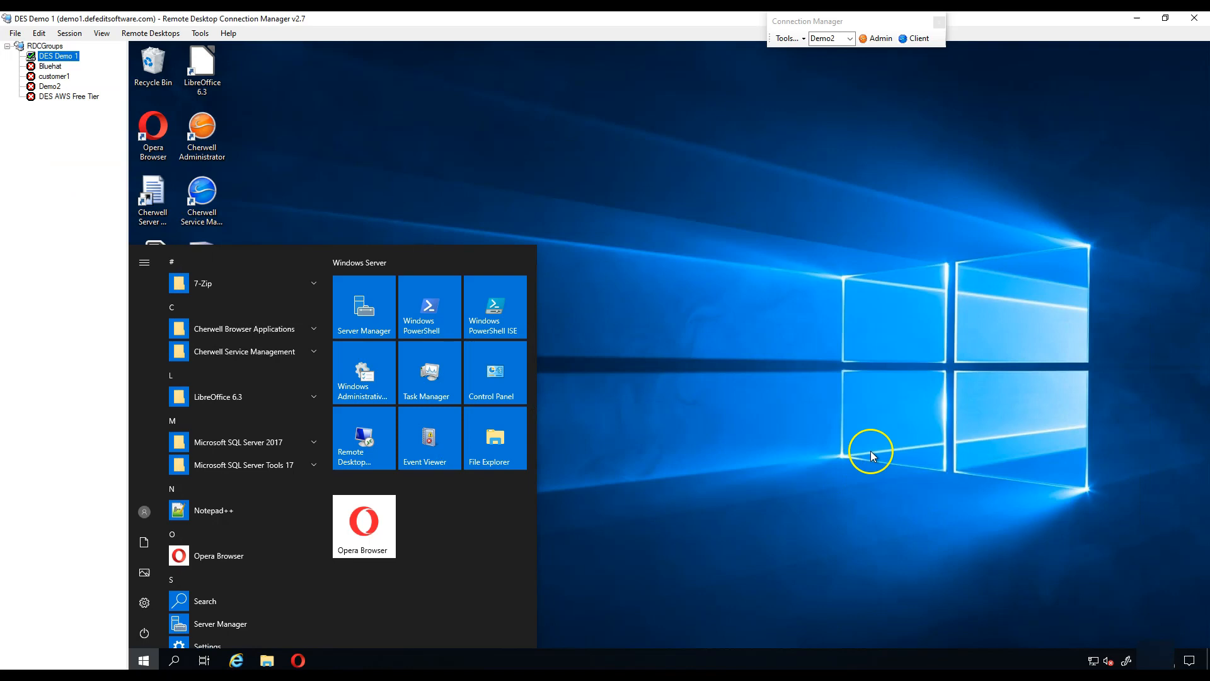
# Sign out of the remote Windows session on the DES Demo 1 server.
pyautogui.click(869, 448)
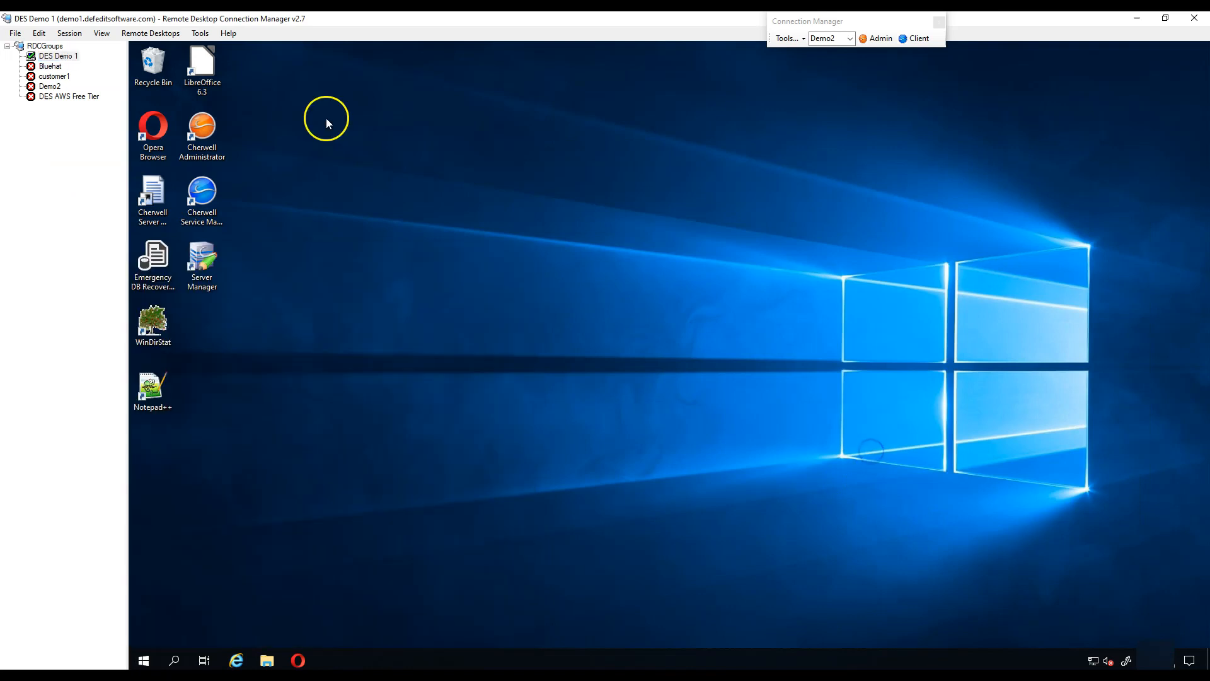
pyautogui.click(153, 655)
pyautogui.click(149, 520)
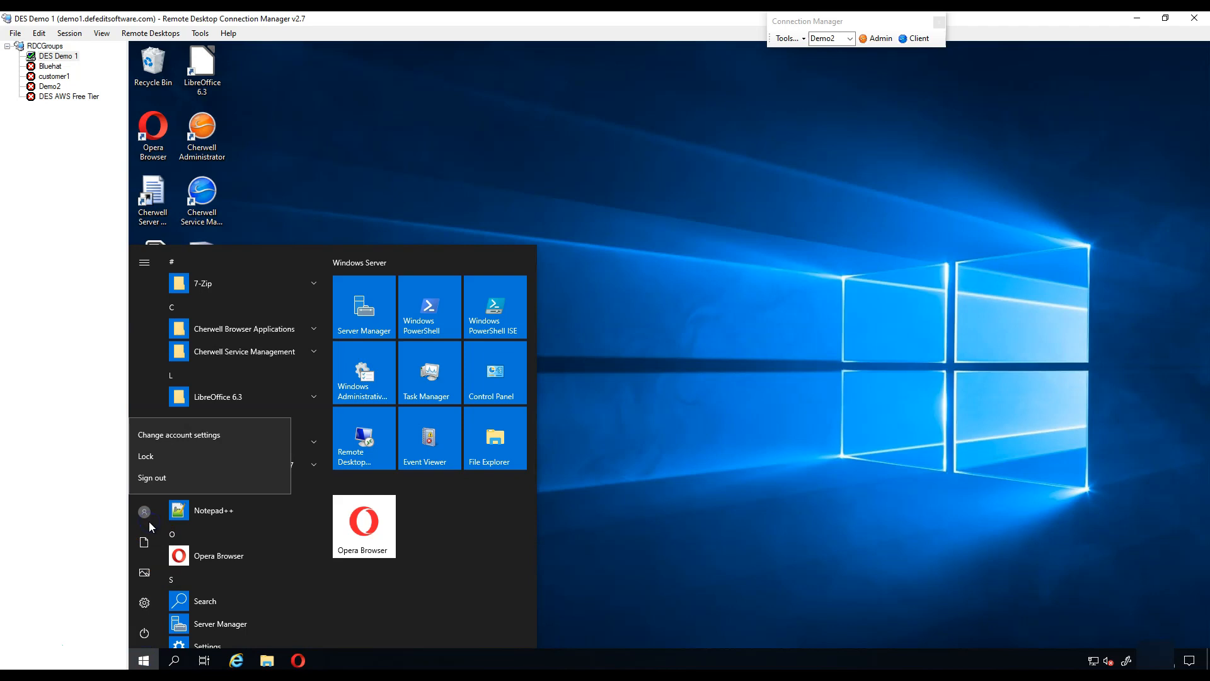
pyautogui.click(214, 484)
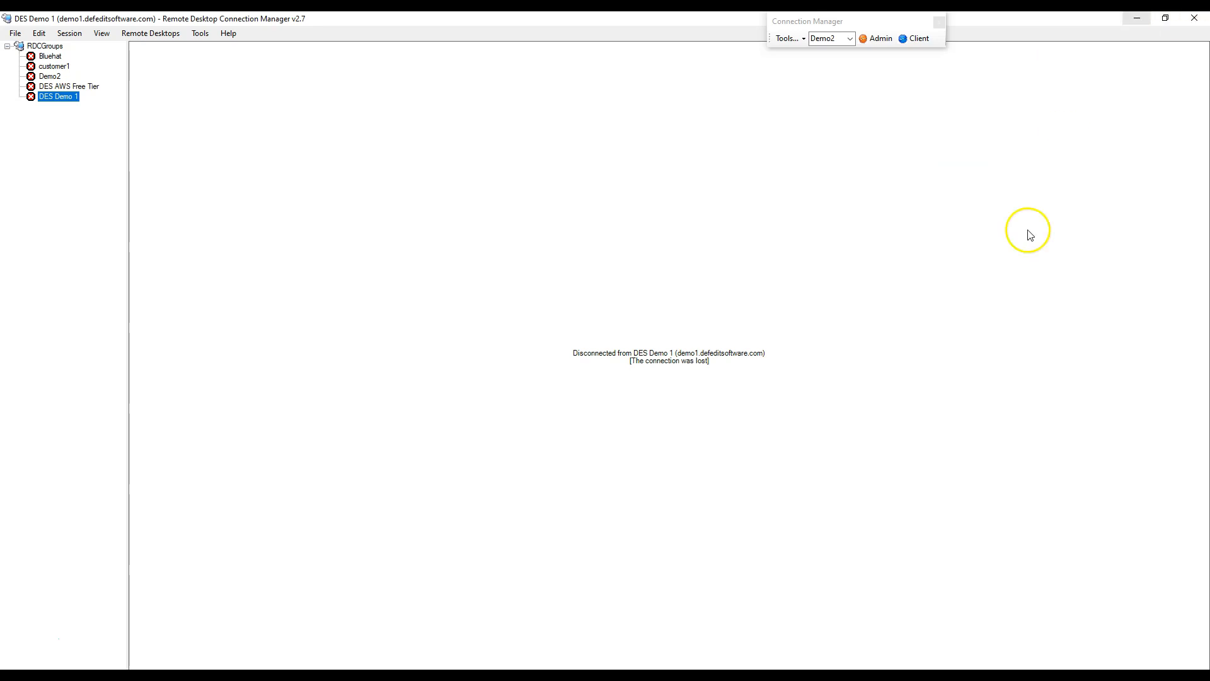
# Switch to the Cherwell Service Management Administrator window to check that it has connected.
pyautogui.hotkey('alt', 'Tab')
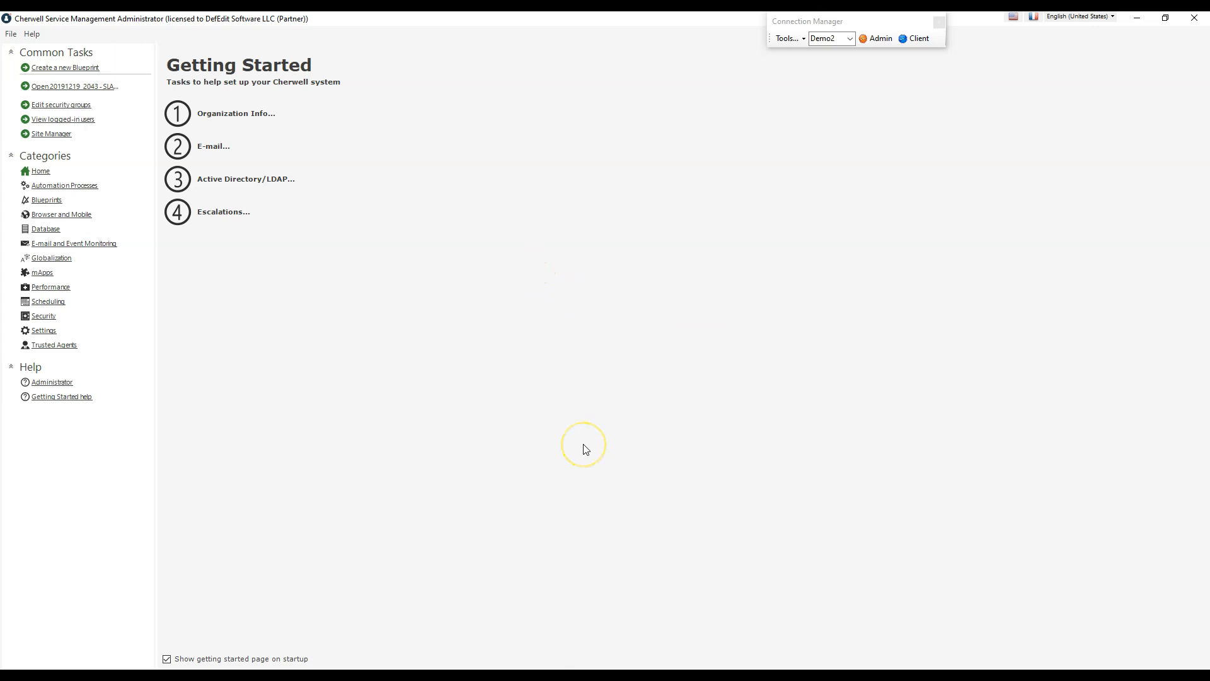
pyautogui.click(824, 543)
pyautogui.click(1080, 395)
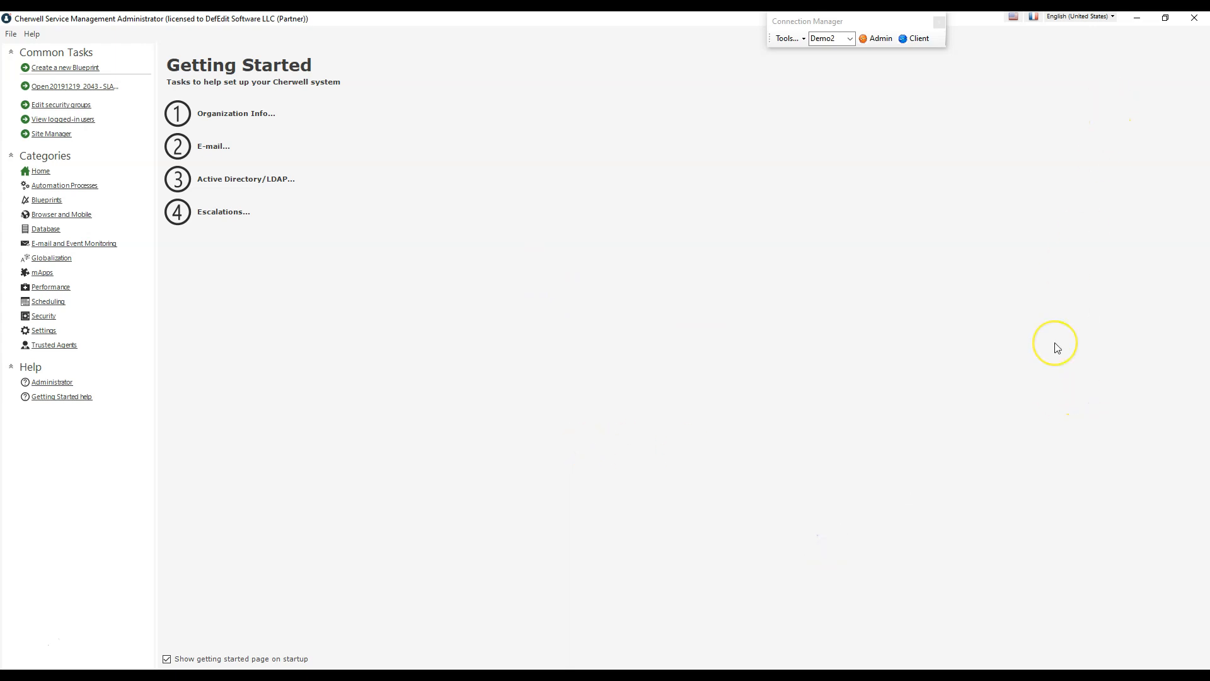